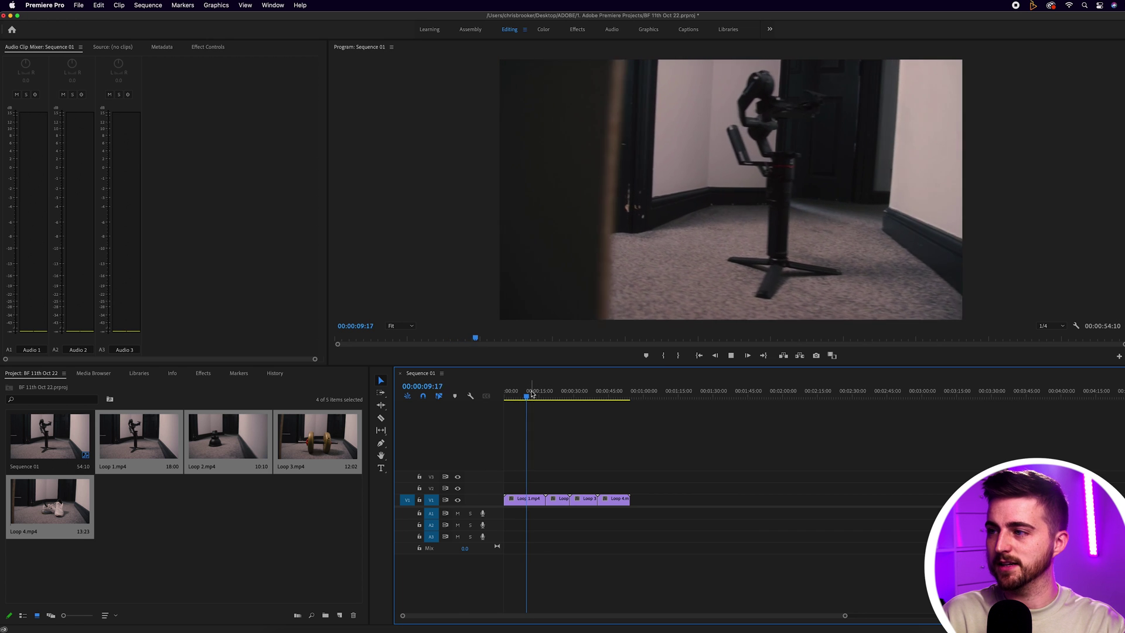
Play back Loop 1–4 on V1 of Sequence 01 from the 24-second mark
left_click_drag(562, 397, 620, 397)
key("space")
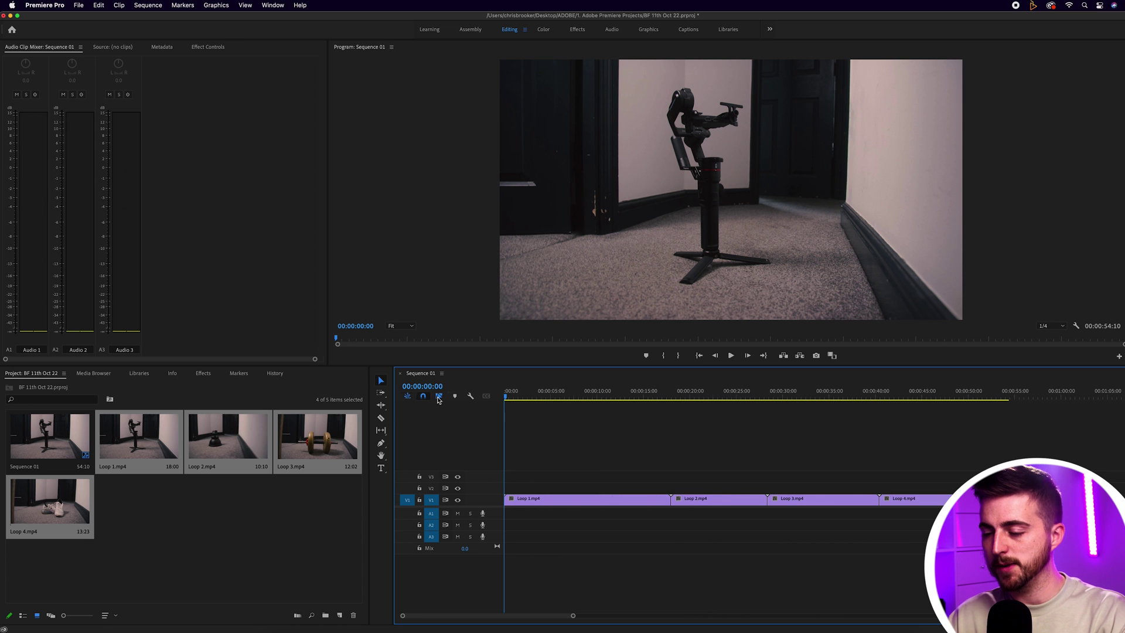
Scrub through Loops 1, 2 and 3 to find where to cut each short section
left_click_drag(534, 397, 634, 392)
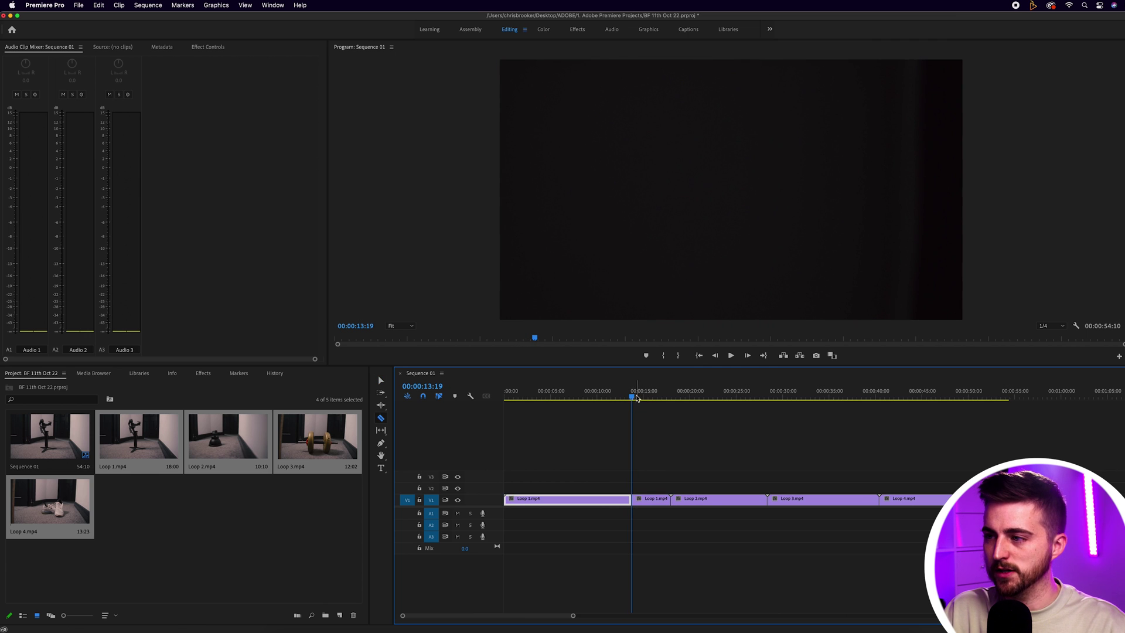
left_click_drag(636, 399, 726, 396)
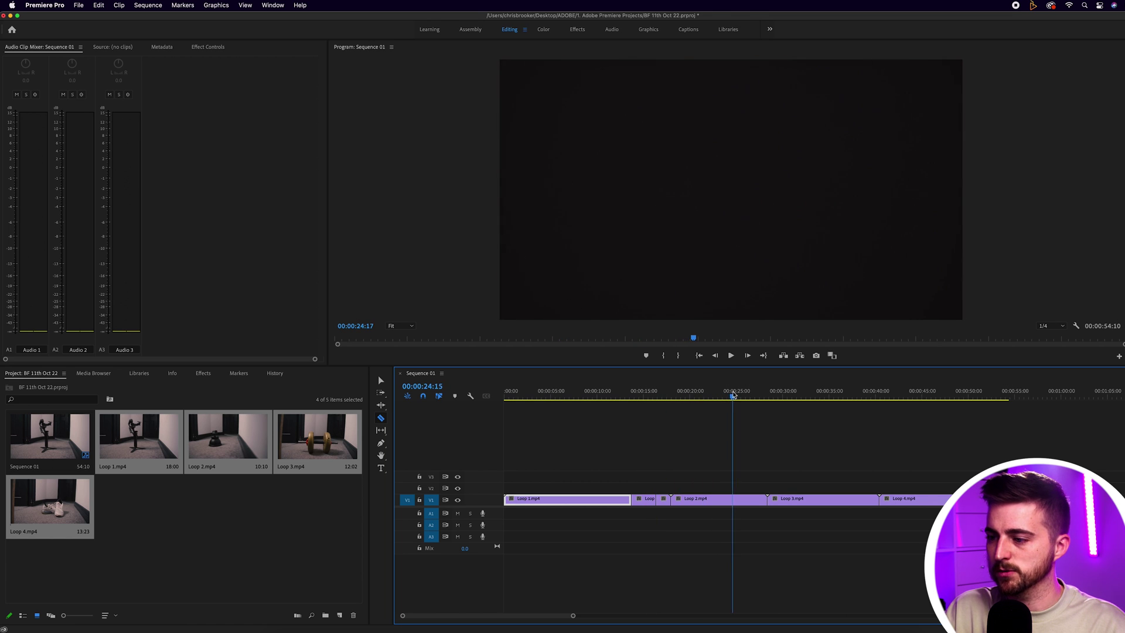
left_click_drag(731, 398, 844, 393)
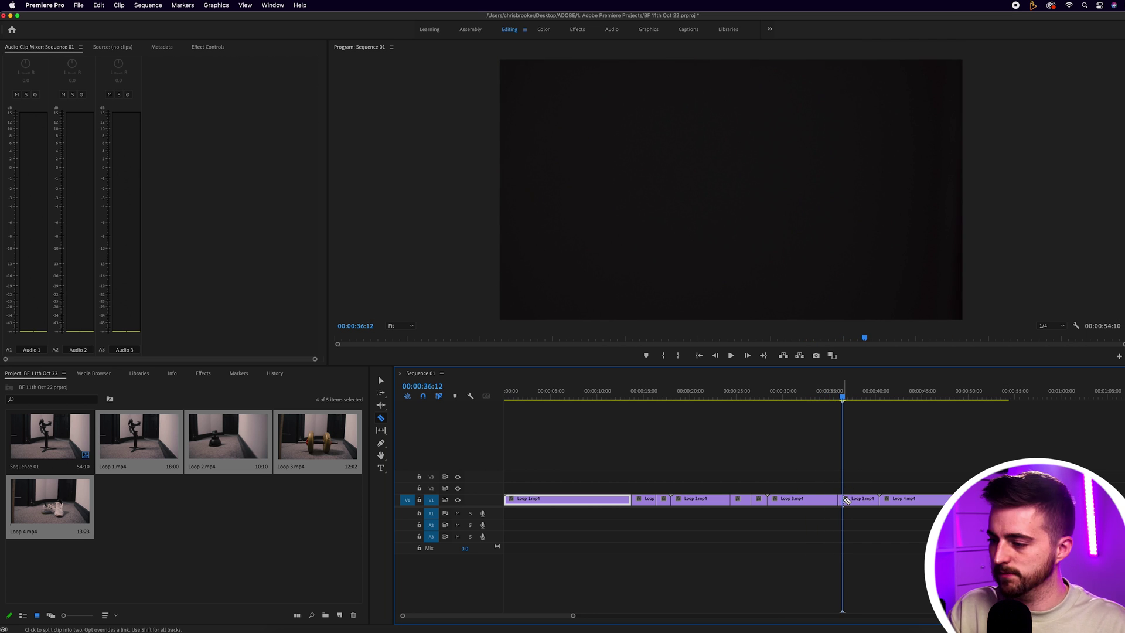
left_click_drag(844, 400, 997, 403)
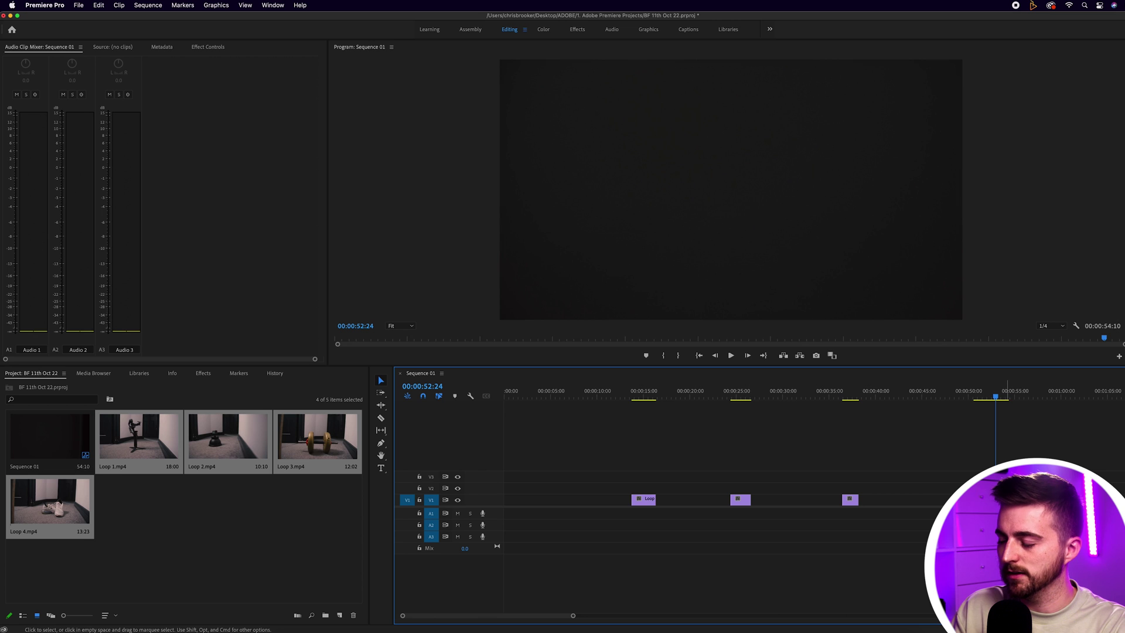
Remove the gap at the start of V1 and play the 9:01 trimmed sequence
left_click(537, 502)
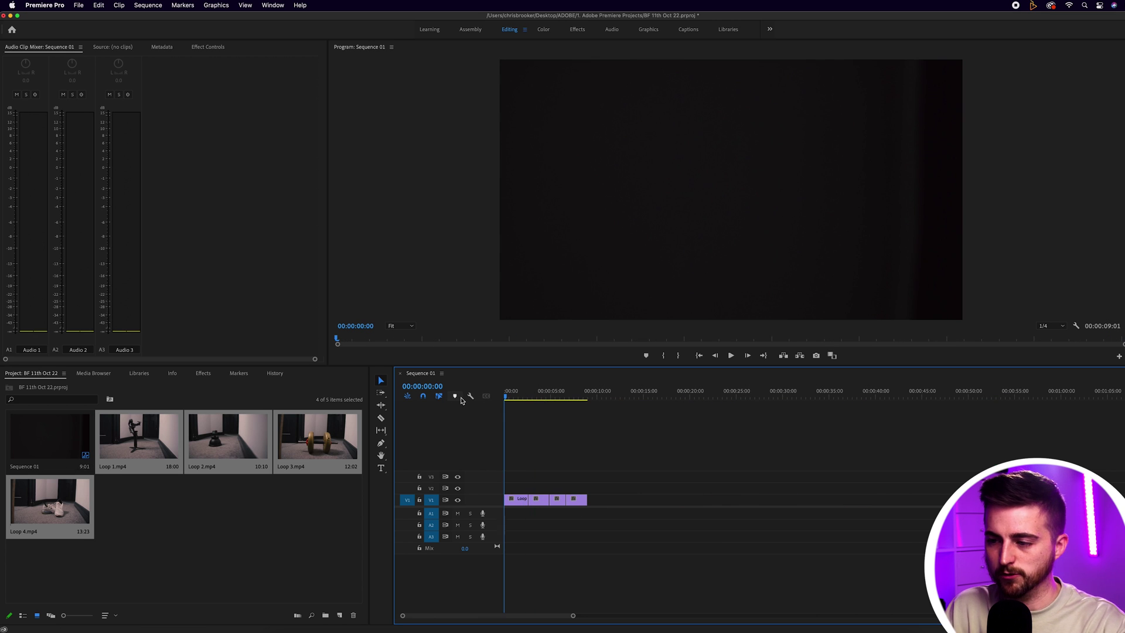
key("space")
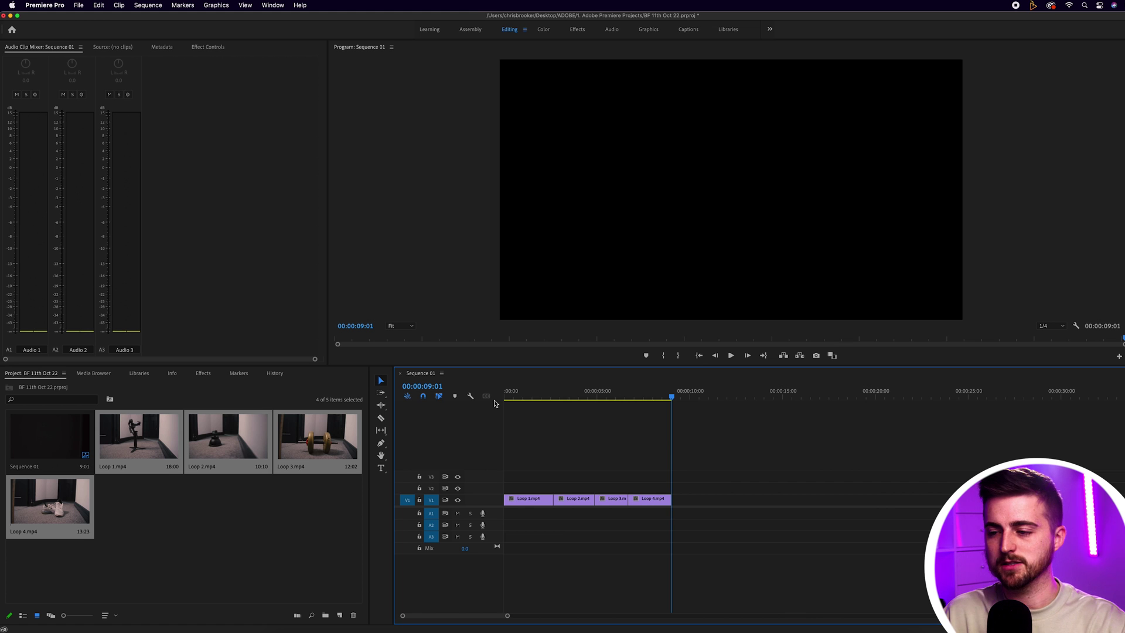
Move Loop 2 up to V2 so it overlaps the end of Loop 1, and review the join
key("Home")
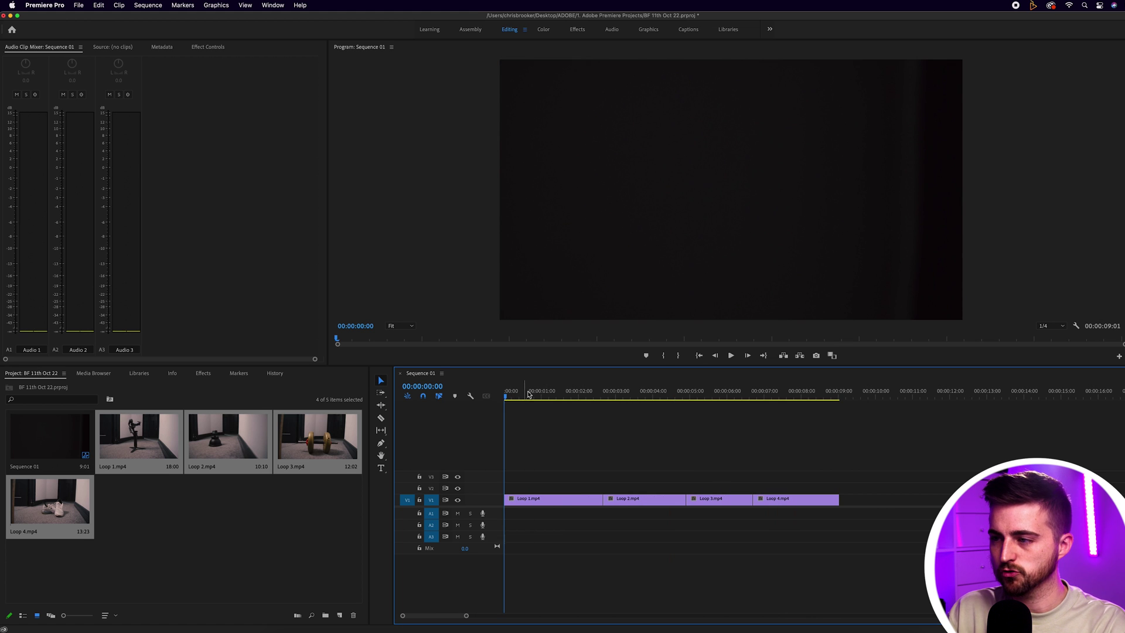
left_click_drag(529, 393, 596, 394)
left_click_drag(625, 501, 635, 490)
key("equal")
key("equal")
left_click_drag(859, 395, 745, 412)
key("space")
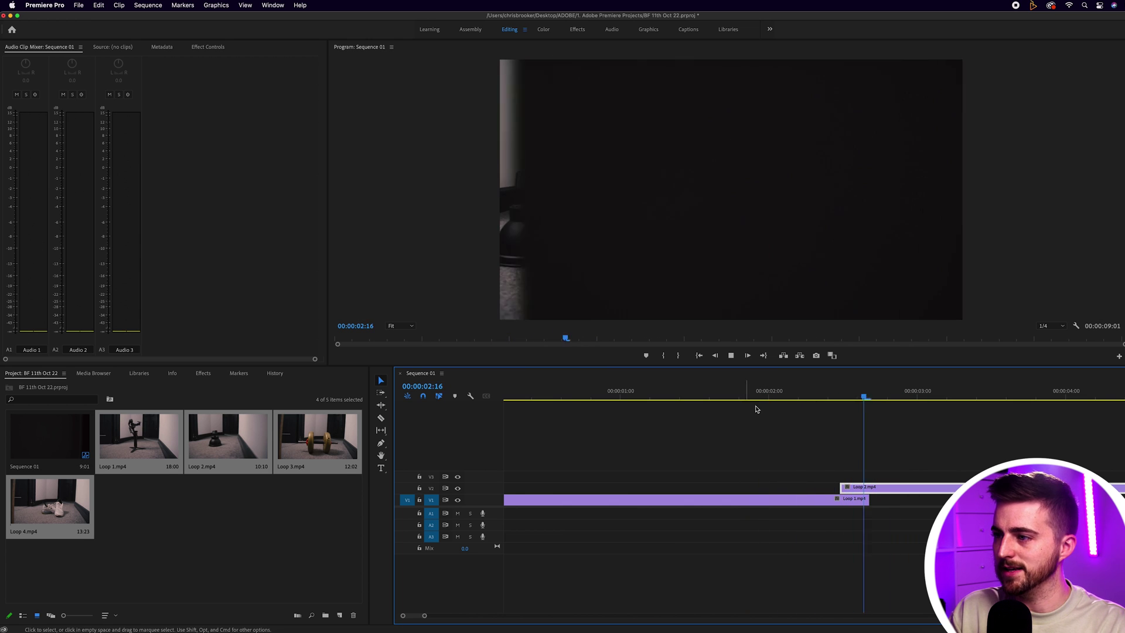
left_click_drag(830, 400, 841, 397)
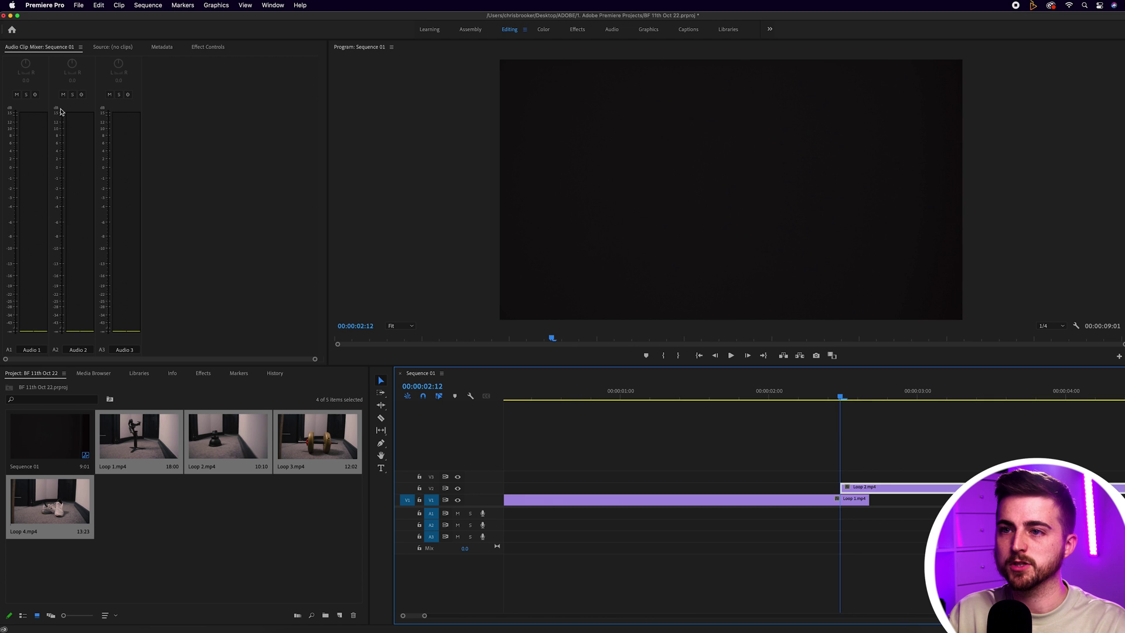
Keyframe Loop 2's opacity from 0% to 100% a few frames in, and preview the fade
left_click(204, 48)
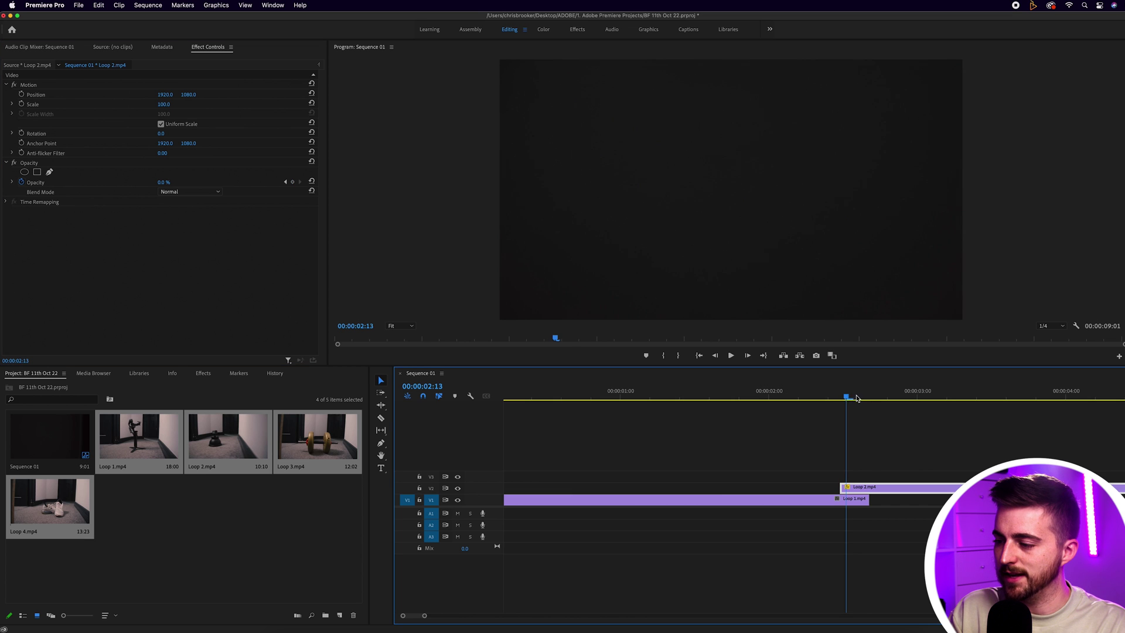
left_click_drag(858, 399, 875, 398)
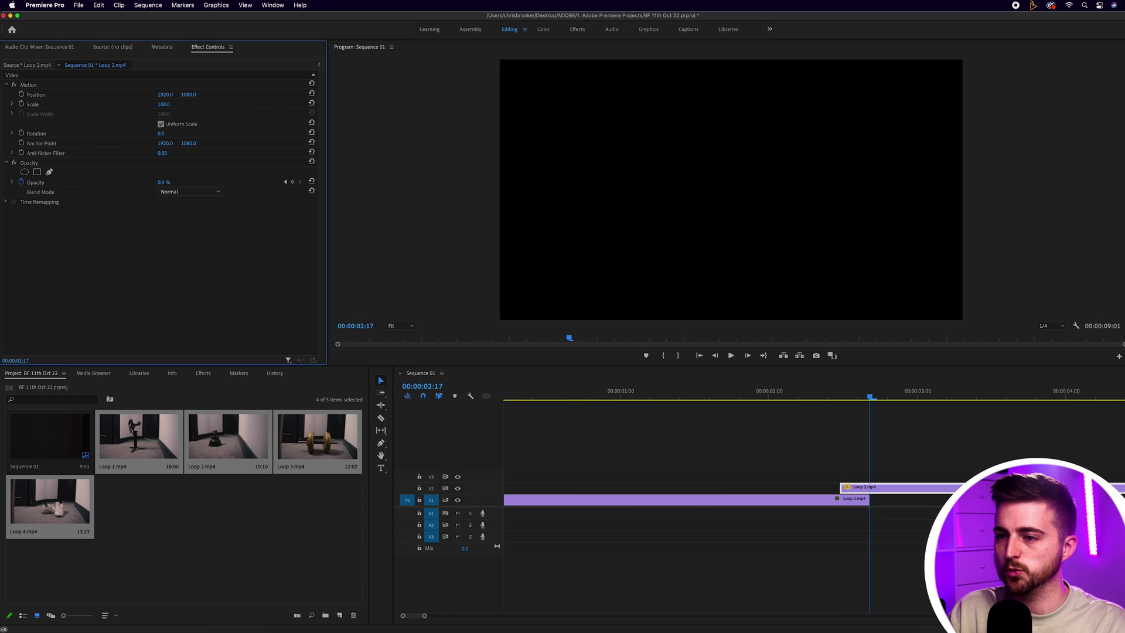
left_click_drag(164, 183, 200, 182)
left_click(700, 399)
key("space")
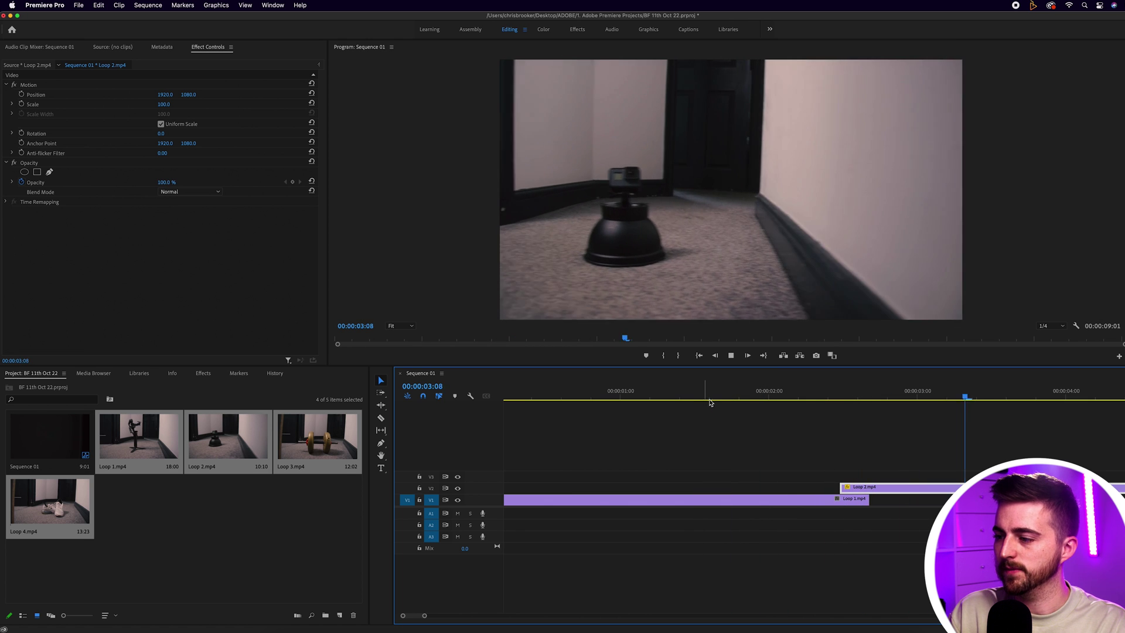
left_click(707, 399)
key("minus")
key("minus")
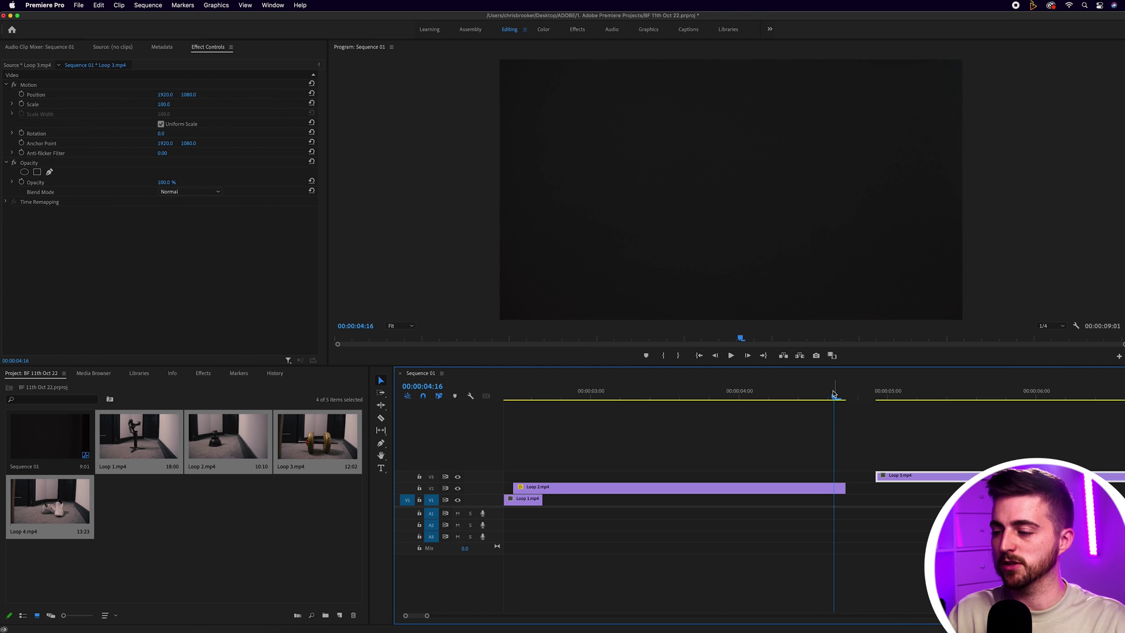
Extend Loop 2's end so it overlaps the start of Loop 3 on V3
mouse_move(829, 399)
left_mouse_down()
mouse_move(803, 399)
mouse_move(834, 398)
left_mouse_up()
left_click_drag(845, 488, 872, 476)
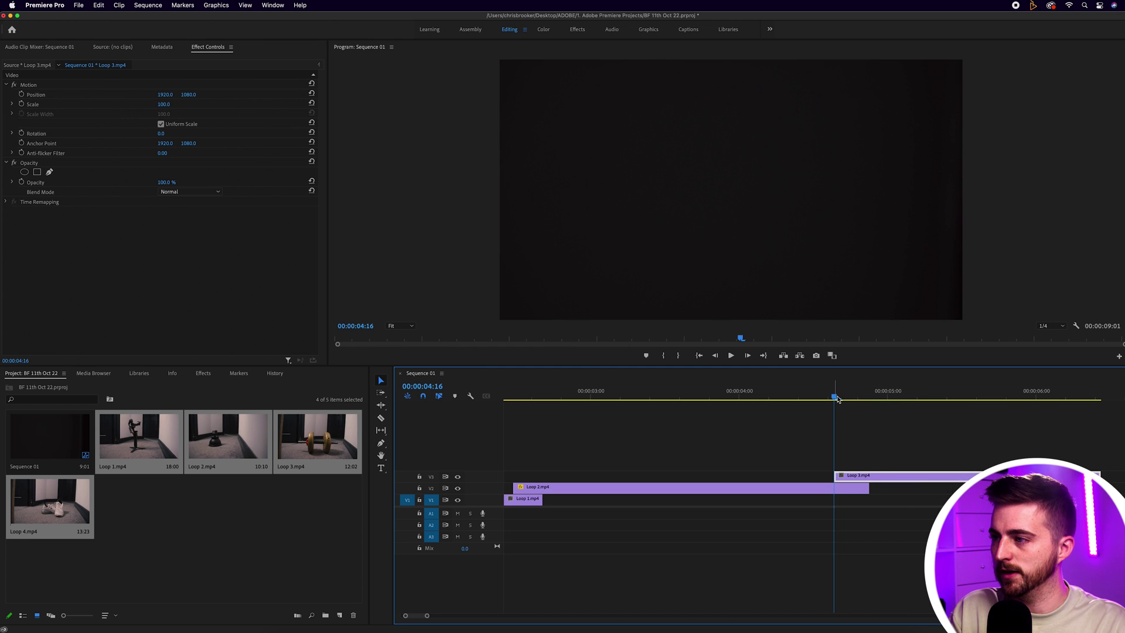
left_click_drag(852, 398, 872, 399)
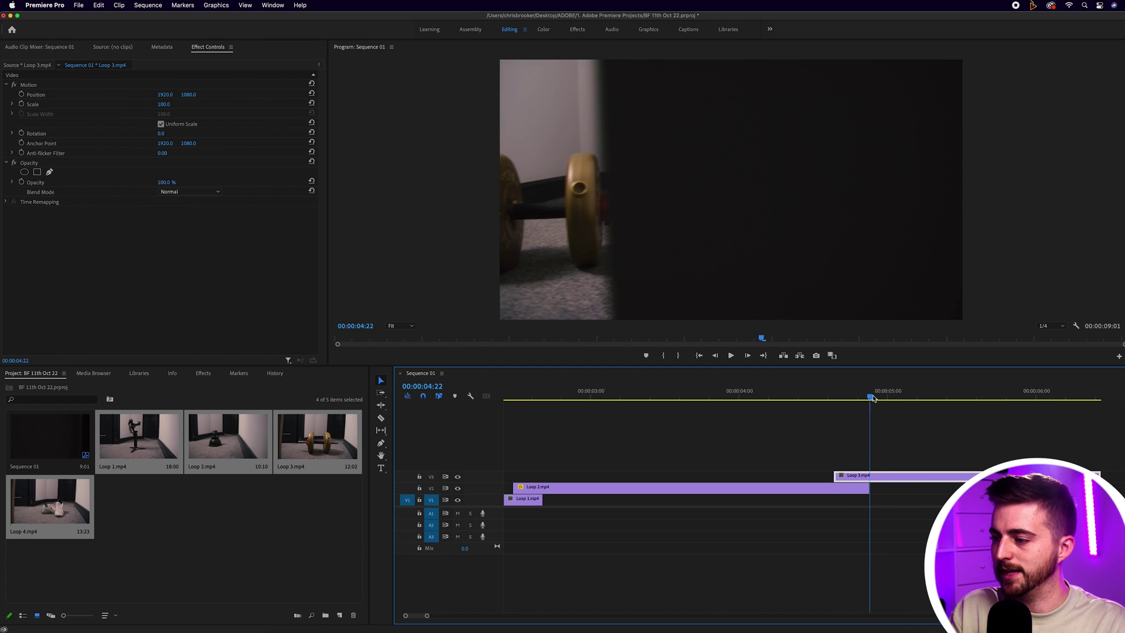
left_click_drag(811, 473, 823, 474)
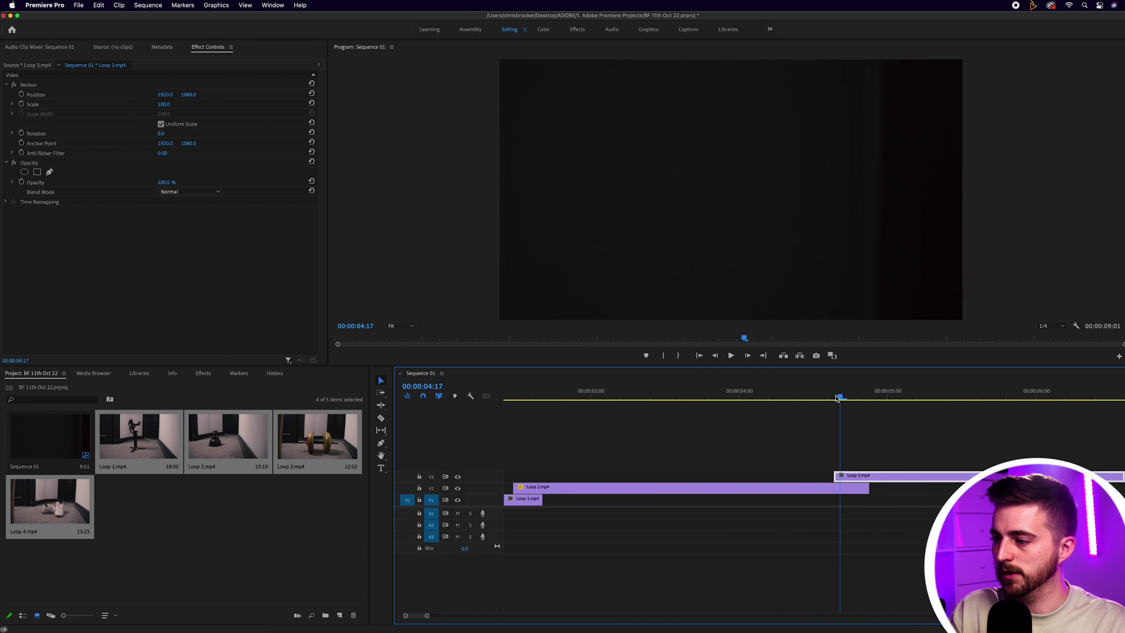
mouse_move(835, 399)
left_mouse_down()
mouse_move(824, 399)
mouse_move(836, 399)
left_mouse_up()
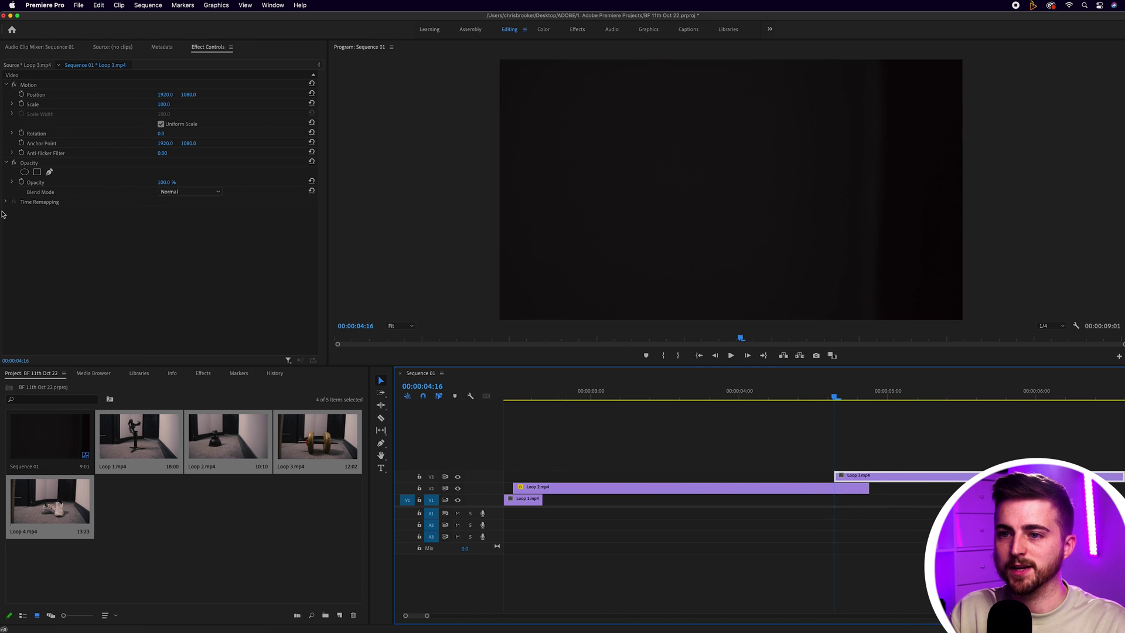
Keyframe Loop 3's opacity from 0% at its start to 100% a few frames in, then preview
left_click_drag(166, 183, 106, 182)
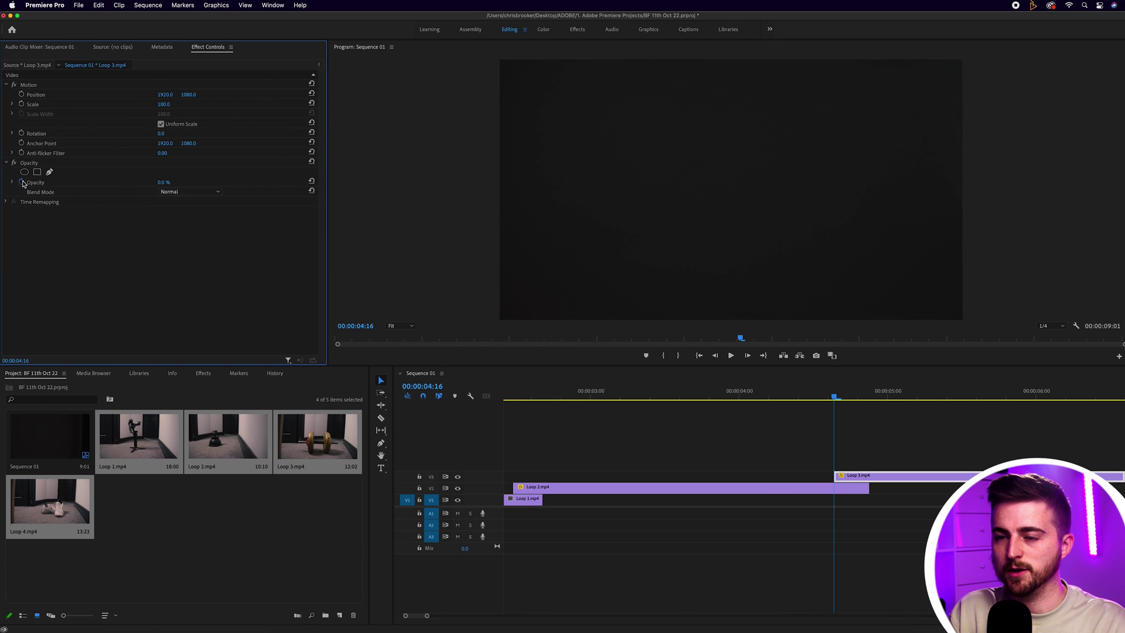
left_click_drag(856, 396, 870, 396)
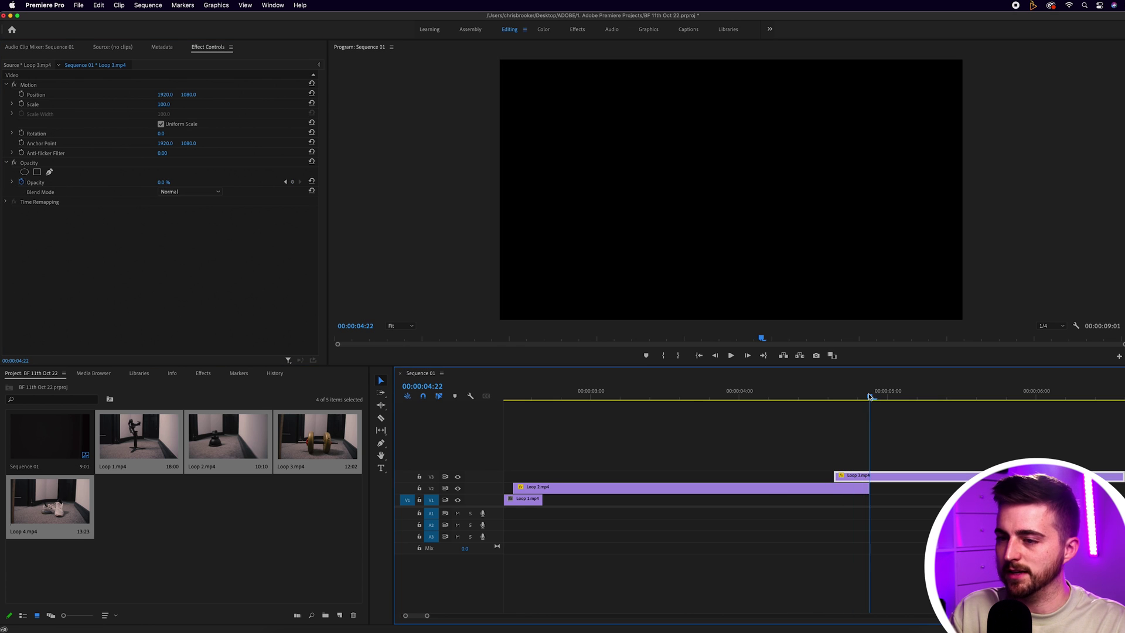
left_click_drag(164, 182, 228, 191)
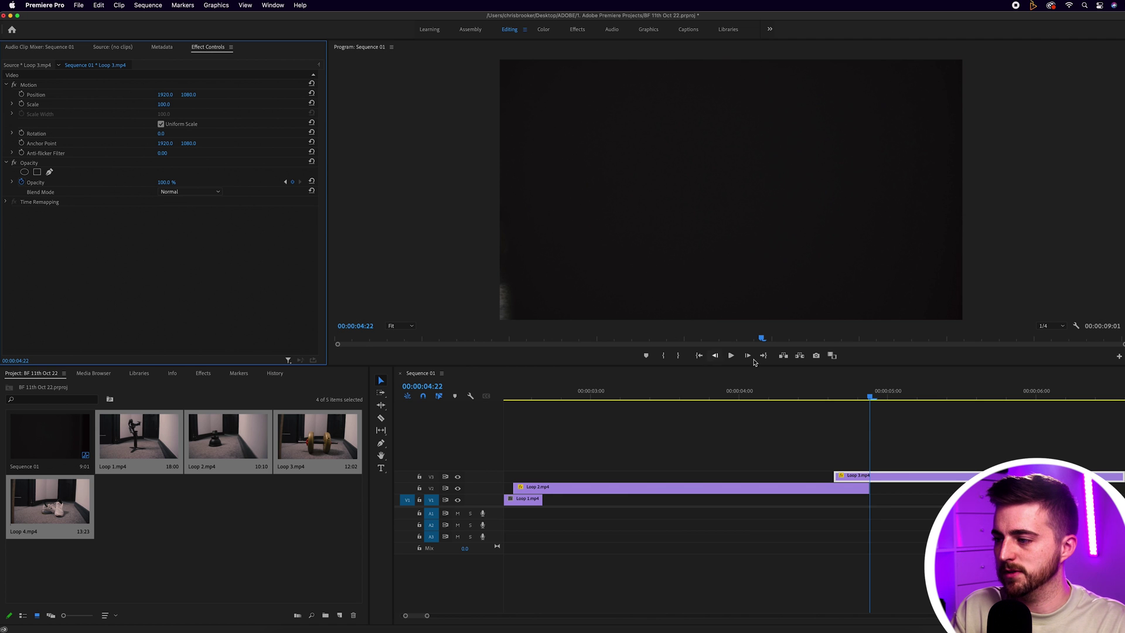
left_click_drag(865, 396, 733, 398)
key("space")
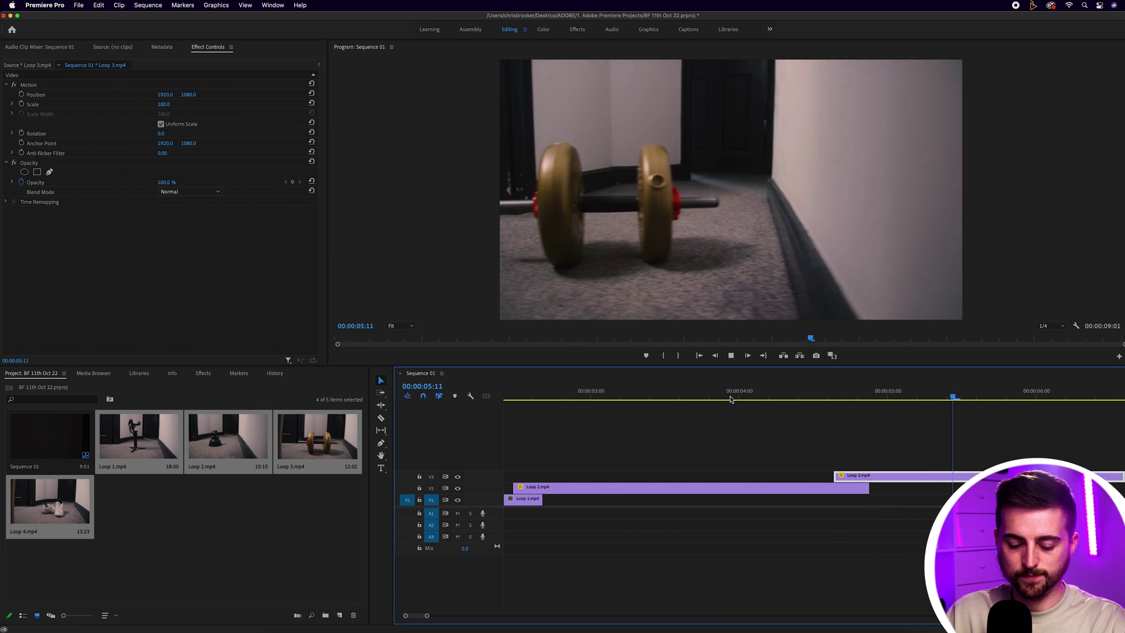
Put Loop 4 on a new V4, extend Loop 3 by three frames, and slide Loop 4 to overlap it
key("minus")
key("space")
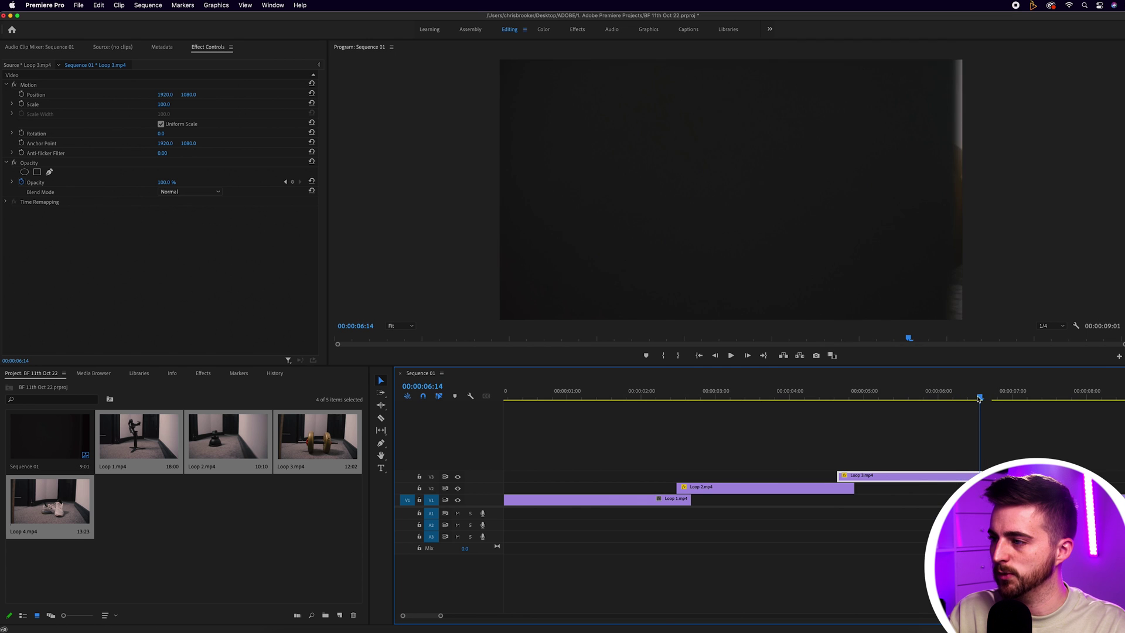
key("equal")
left_click_drag(896, 475, 910, 459)
left_click_drag(829, 398, 840, 398)
left_click_drag(850, 472, 873, 474)
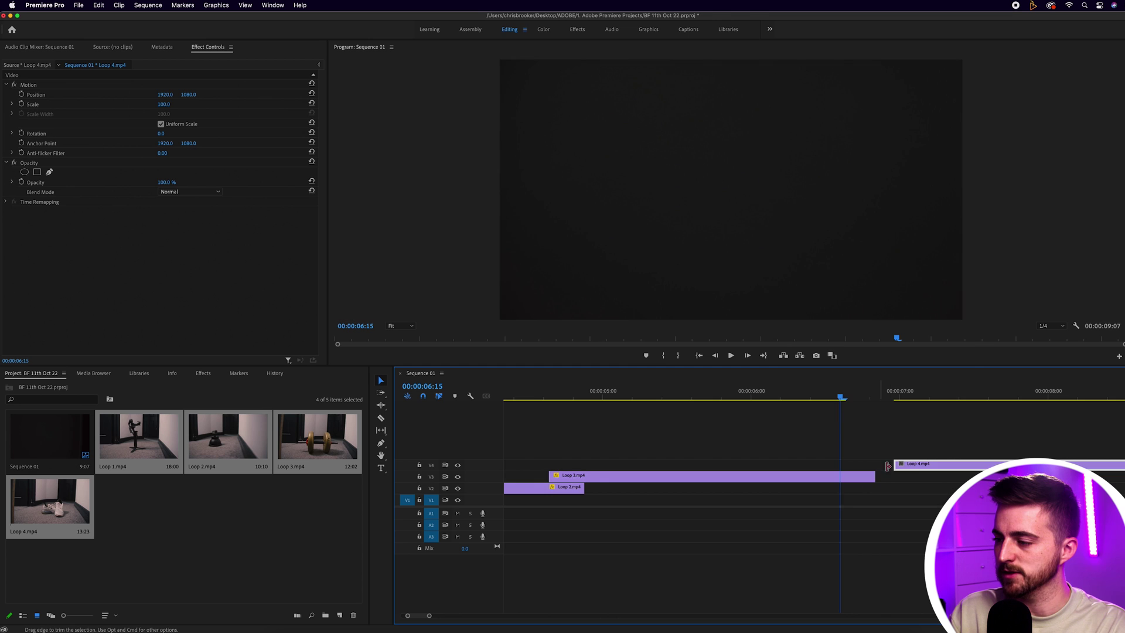
mouse_move(922, 397)
left_mouse_down()
mouse_move(944, 397)
mouse_move(924, 397)
left_mouse_up()
left_click_drag(924, 465, 880, 467)
Keyframe Loop 4's opacity up to 100% at 06:21 and play back the fade
left_click(869, 395)
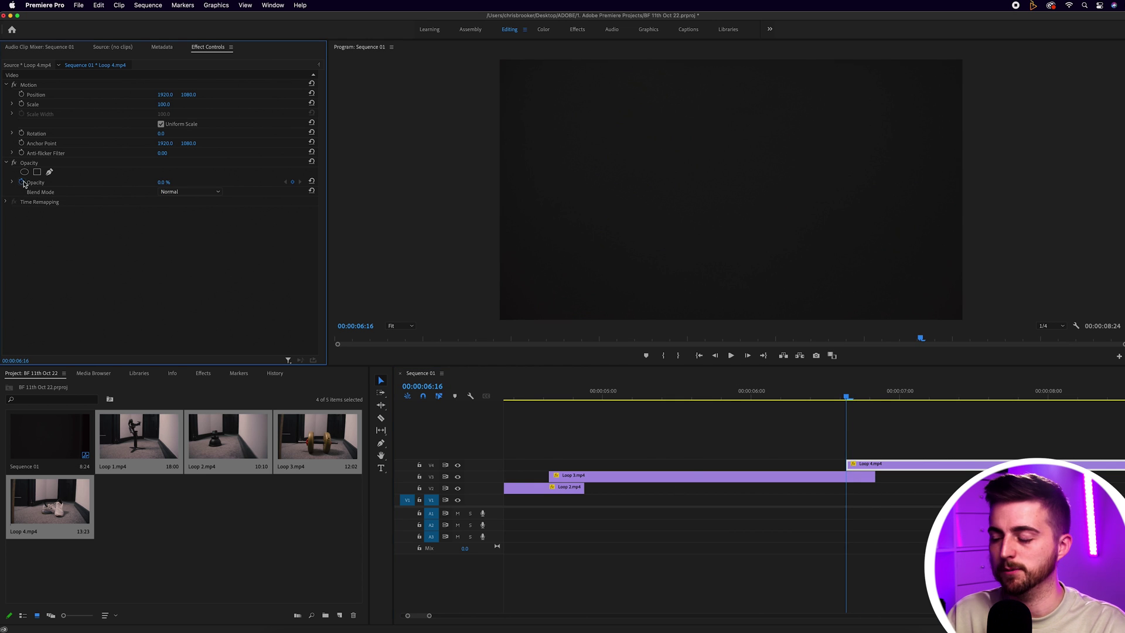
left_click(876, 397)
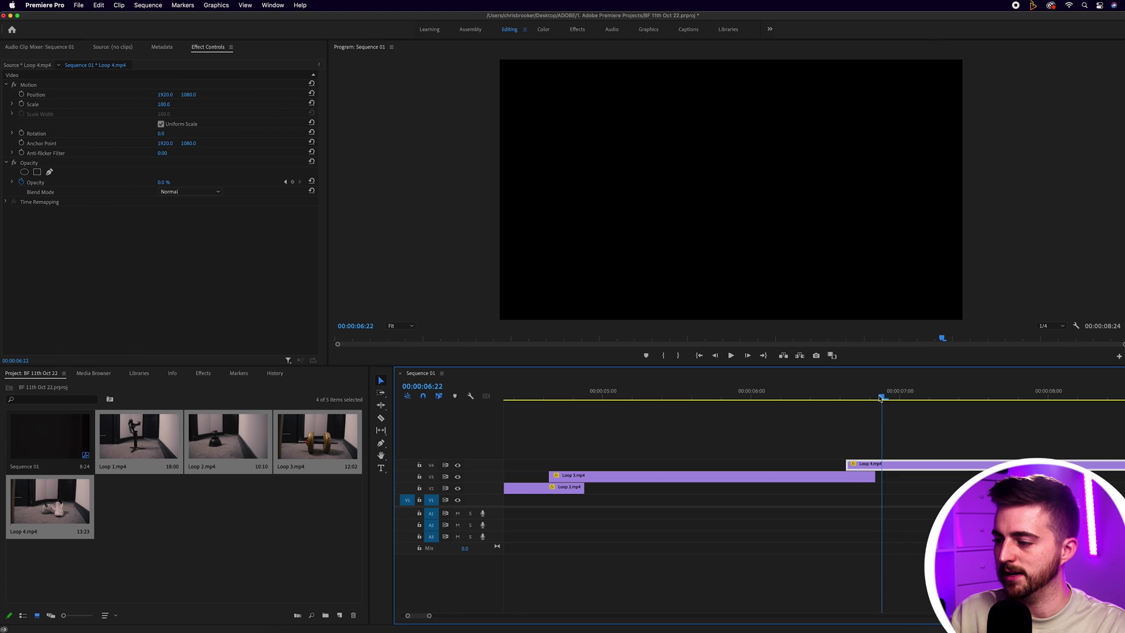
left_click_drag(165, 182, 223, 182)
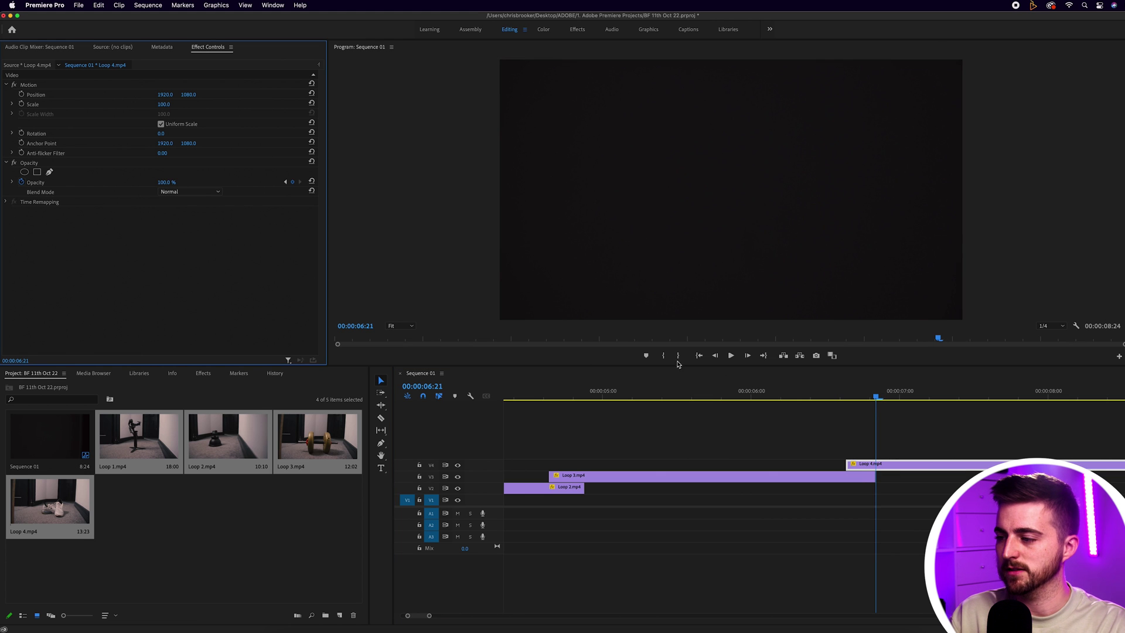
left_click_drag(887, 398, 799, 398)
key("space")
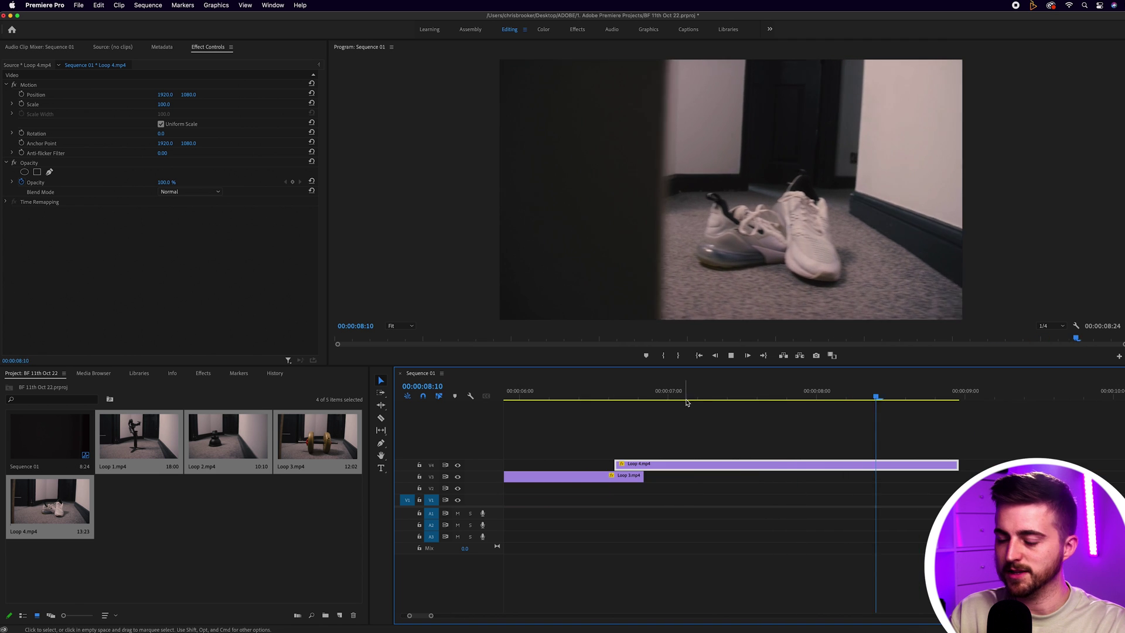
Play the staircase sequence from the start, then marquee-select all four Loop clips
left_click(693, 398)
key("minus")
key("minus")
key("minus")
key("Home")
key("space")
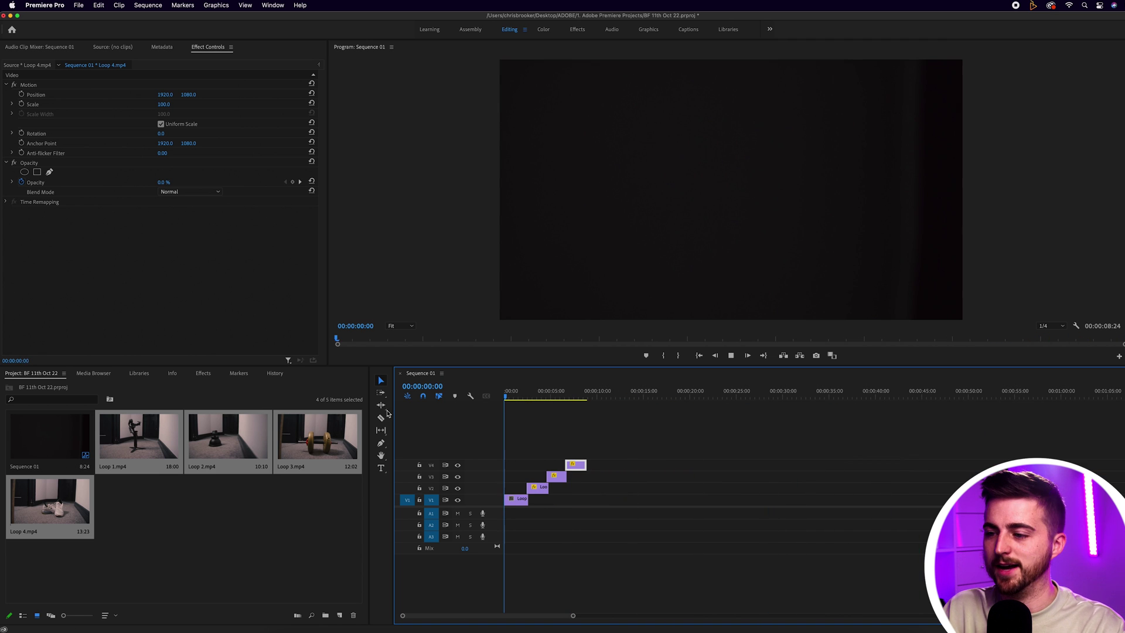
key("equal")
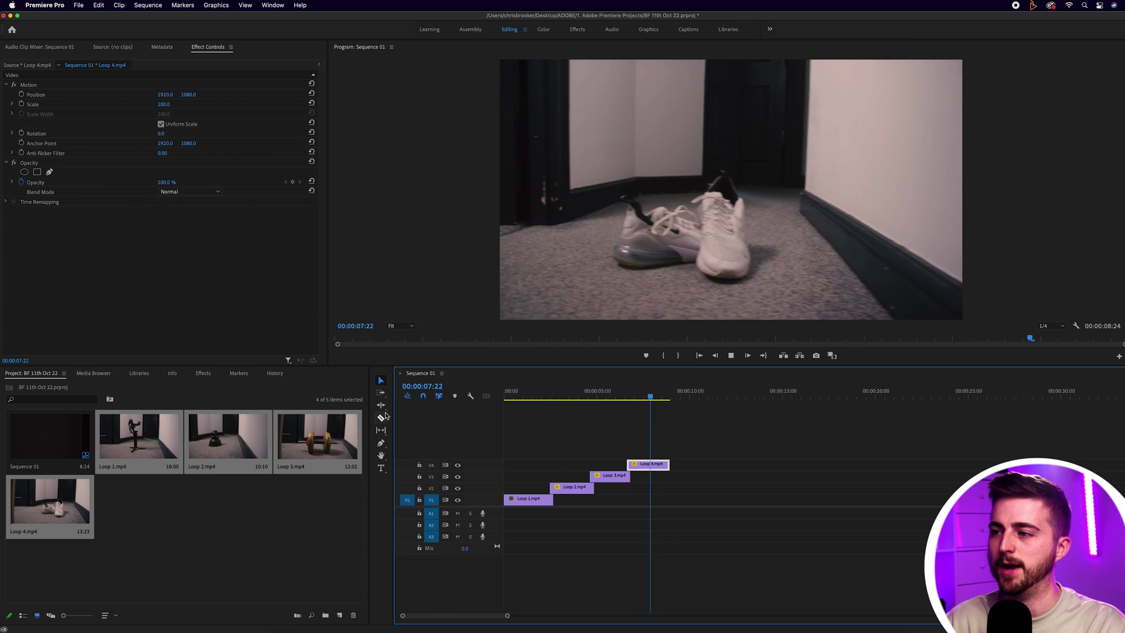
left_click(557, 402)
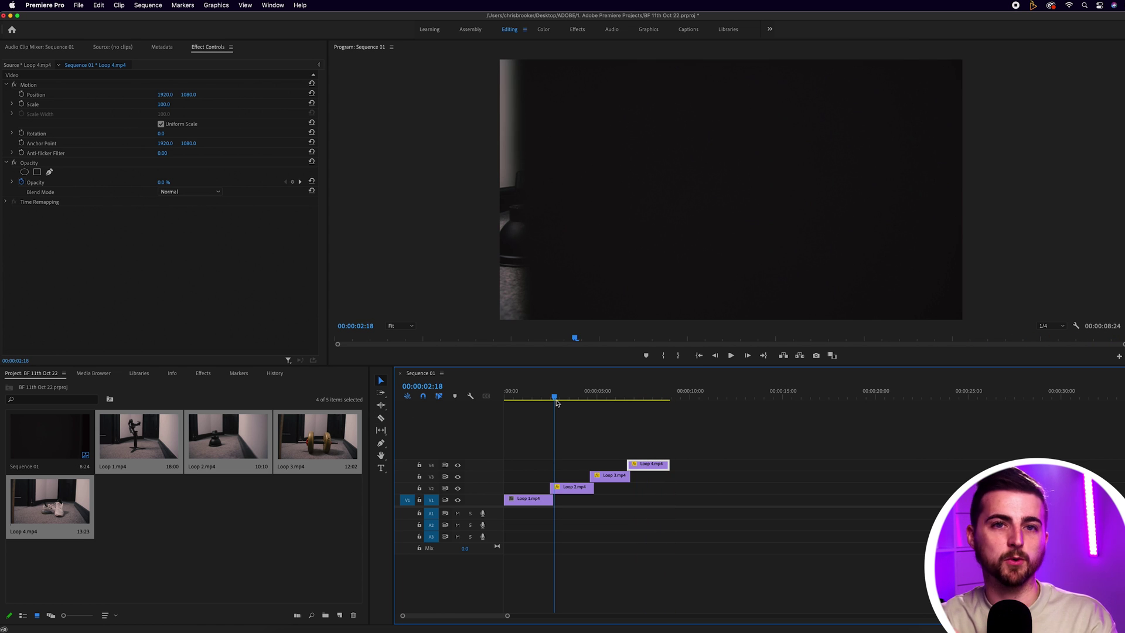
left_click_drag(626, 463, 449, 515)
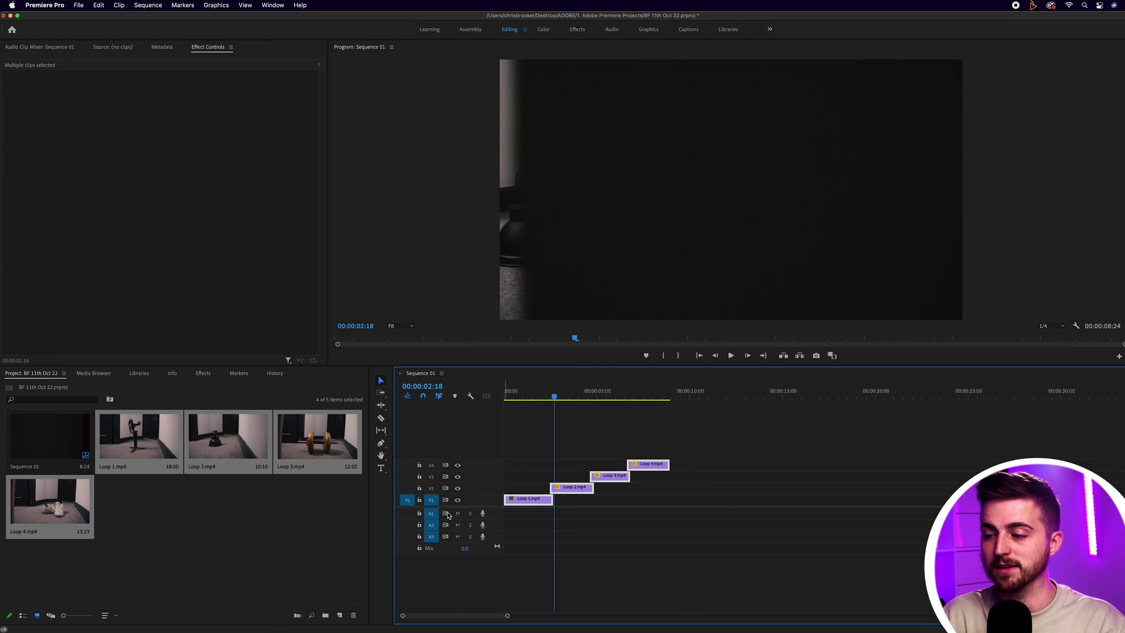
Nest the four selected clips into Nested Sequence 01 with the default name
right_click(535, 502)
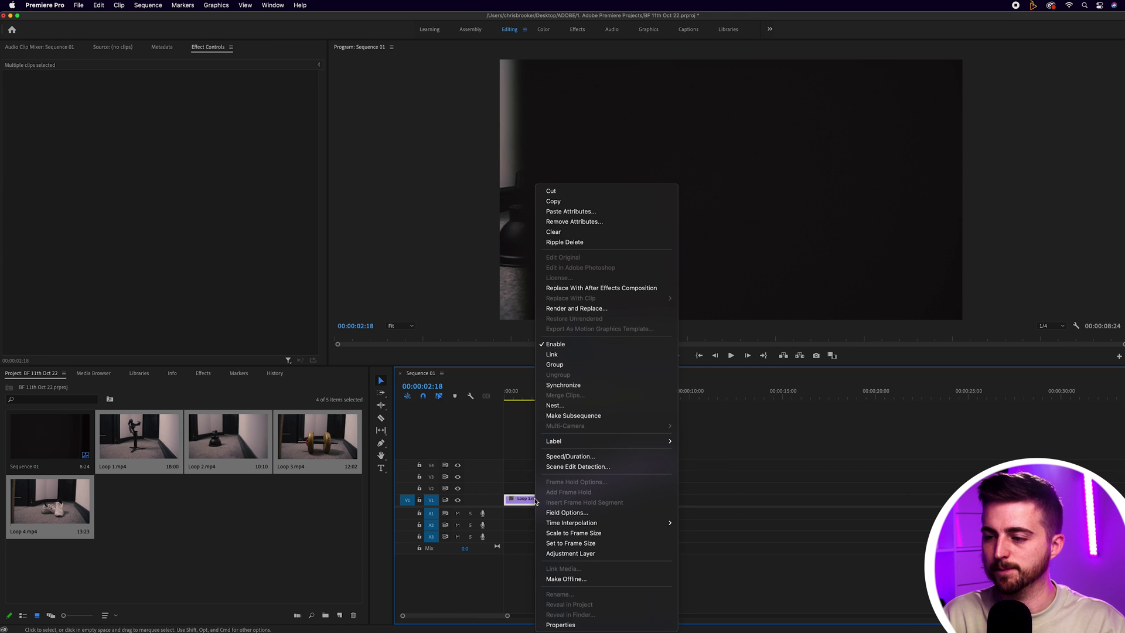
left_click(568, 406)
key("Return")
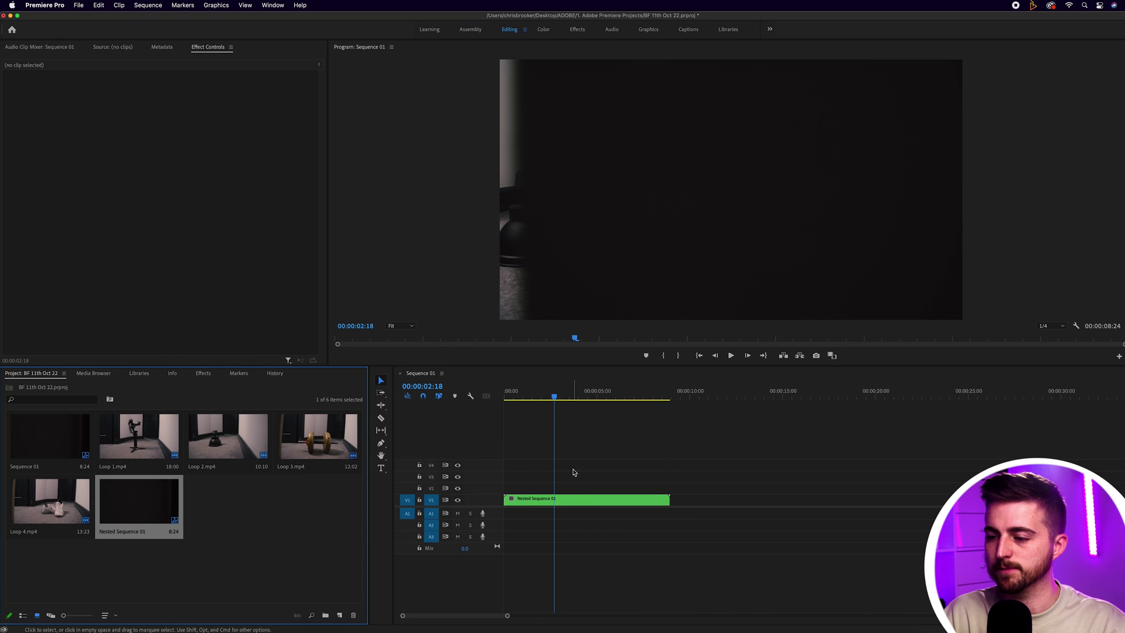
Place a copy of Nested Sequence 01 on V2 at the end of the original
key("space")
left_click_drag(586, 398, 714, 397)
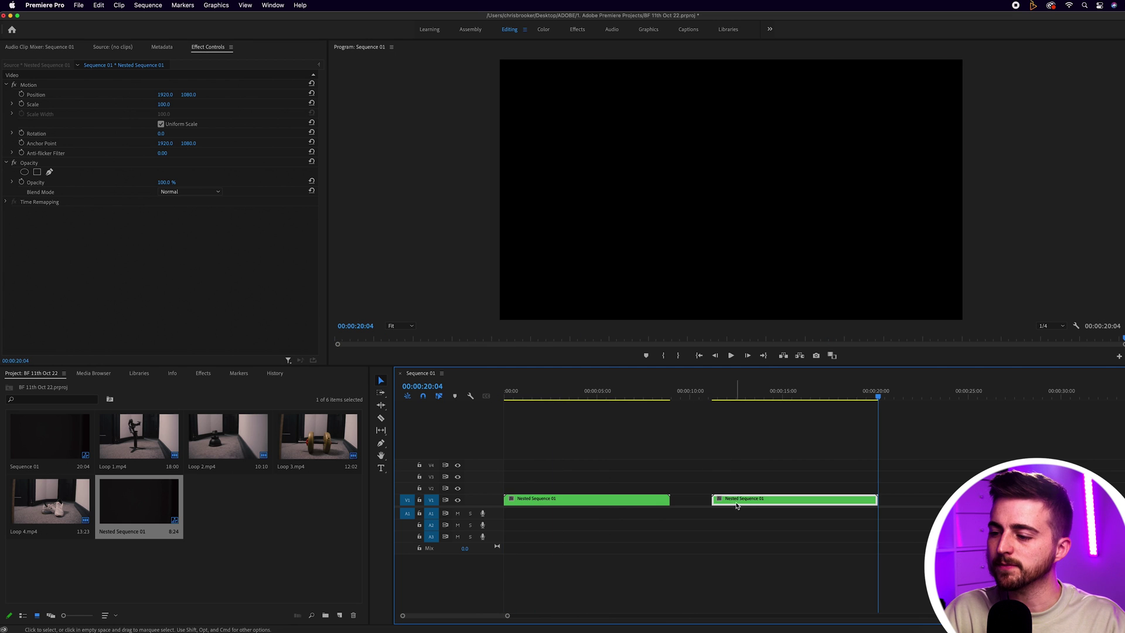
left_click_drag(696, 485, 696, 486)
Slide the V2 copy to start at 08:21, fade its opacity from 0% to 100% over one frame, and preview
left_click(668, 399)
key("=")
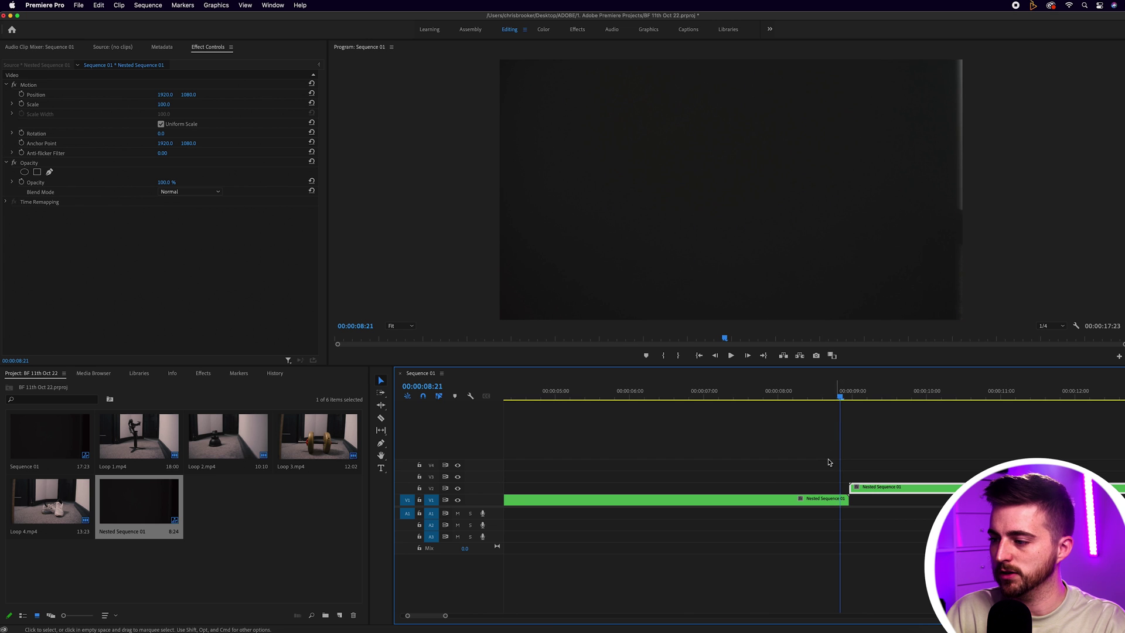
left_click_drag(879, 494, 870, 494)
left_click_drag(166, 182, 105, 183)
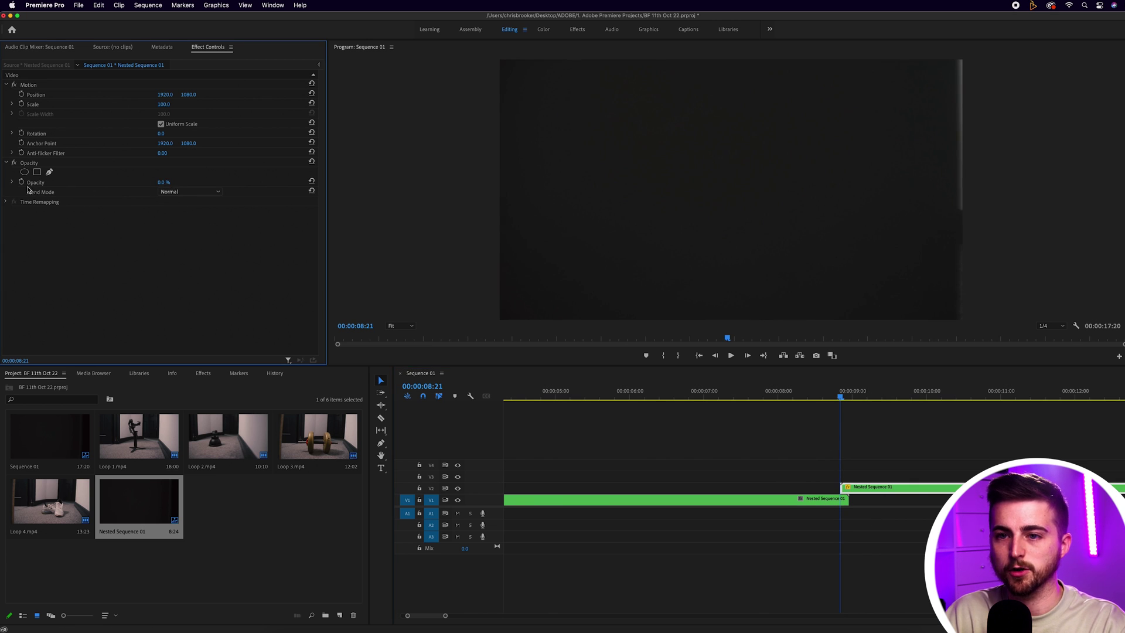
key("Right")
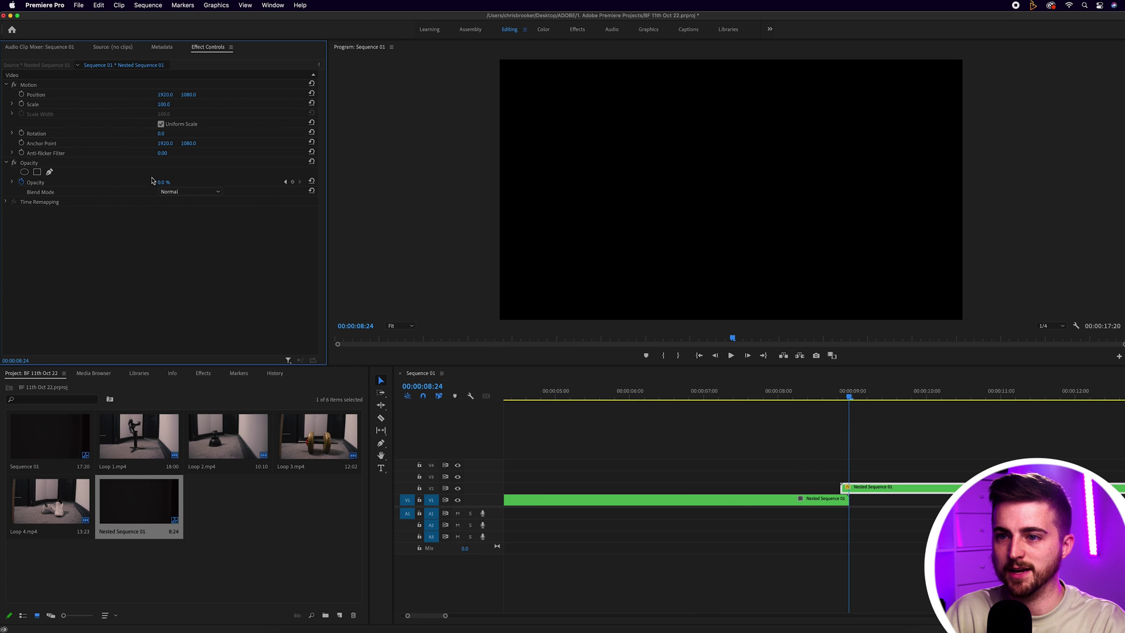
left_click_drag(162, 181, 222, 182)
left_click_drag(843, 405, 804, 399)
key("space")
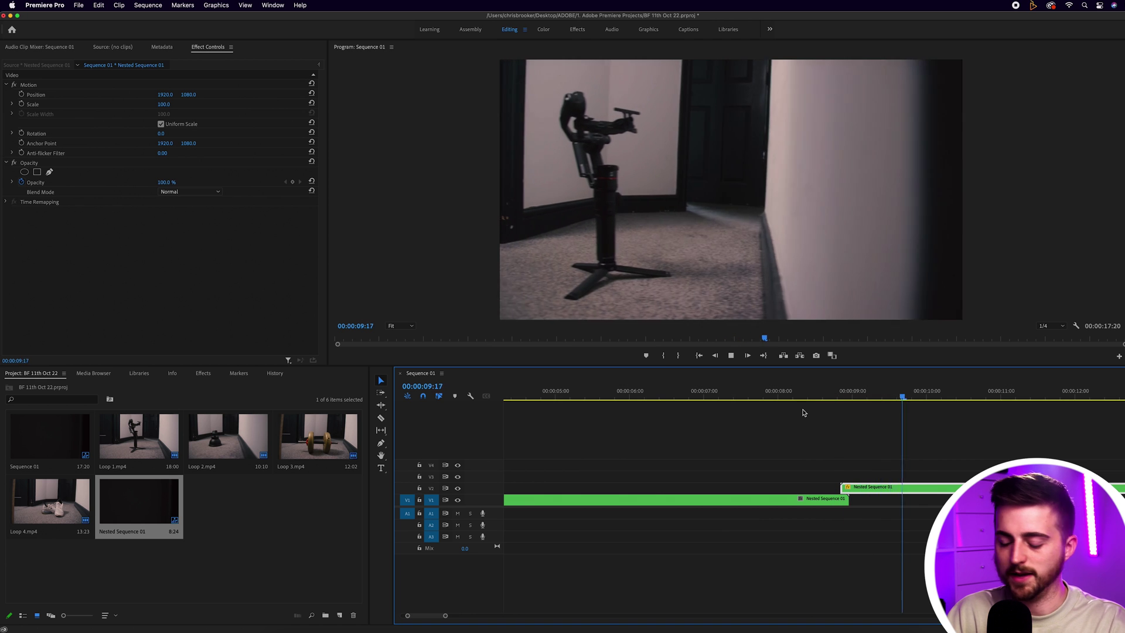
left_click(801, 415)
key("minus")
key("minus")
key("minus")
key("equal")
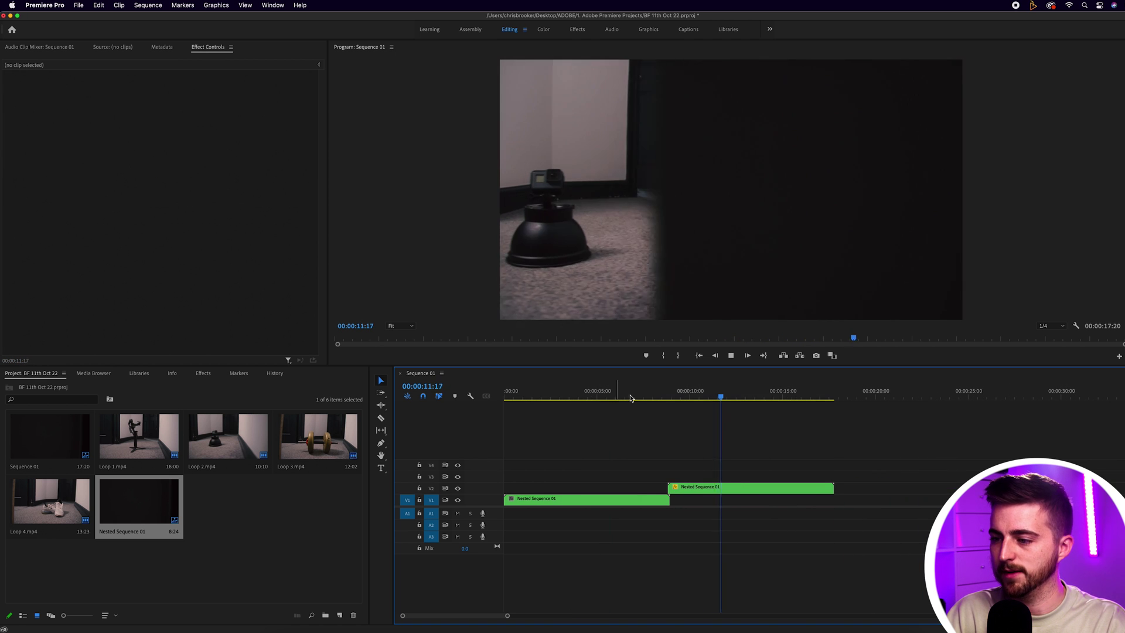
key("minus")
key("Home")
key("equal")
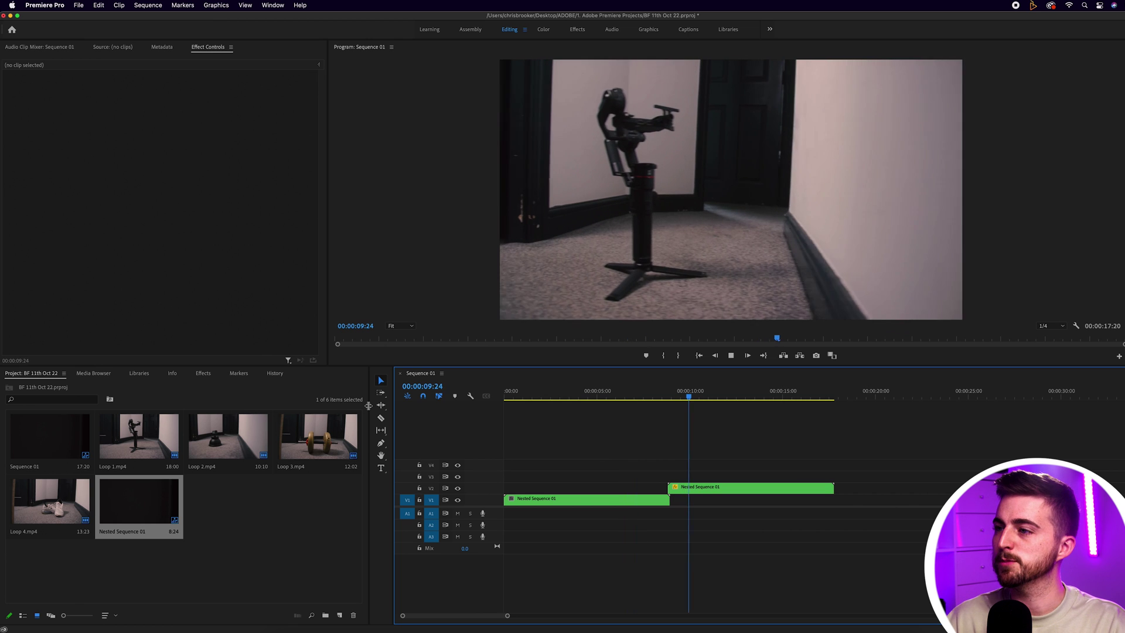
key("space")
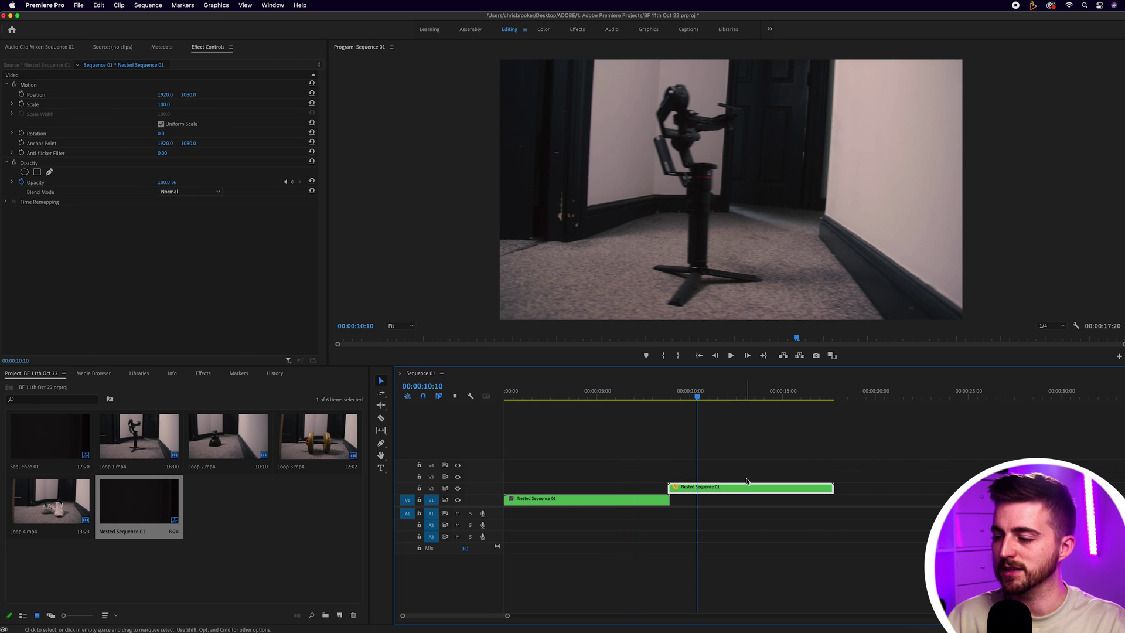
Nest the two Nested Sequence 01 clips into Nested Sequence 02
right_click(599, 499)
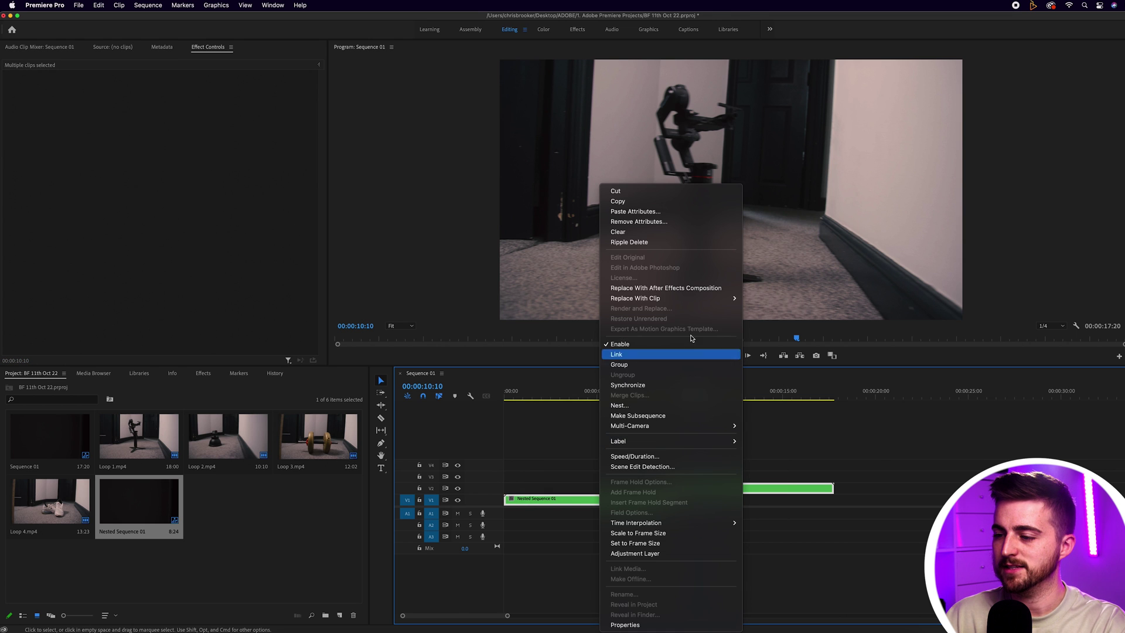
left_click(619, 406)
key("Return")
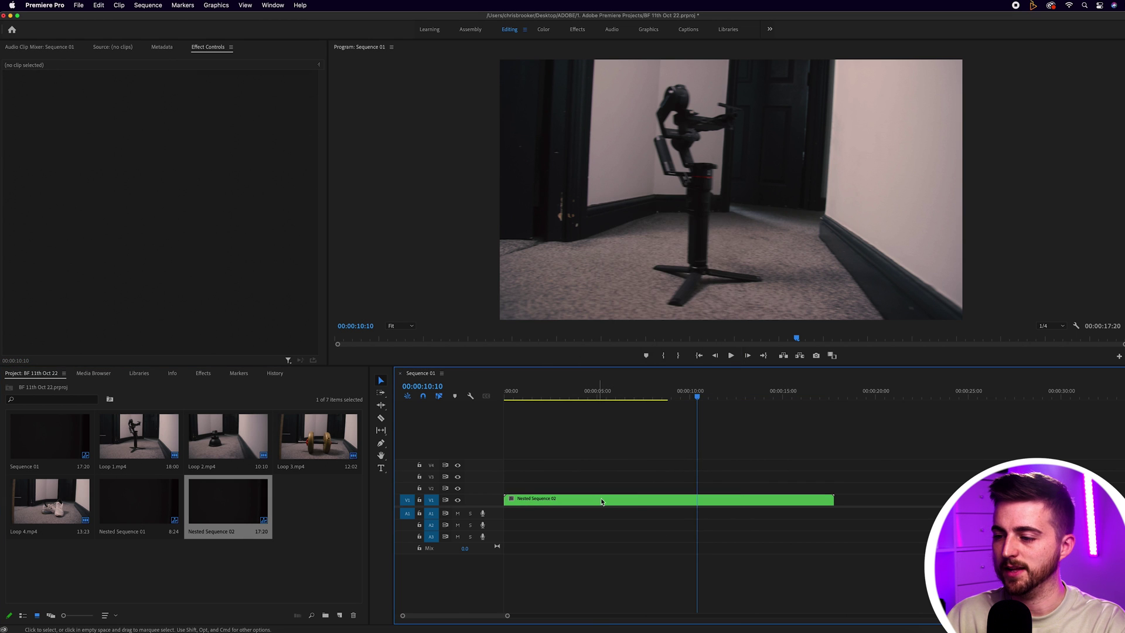
Set Nested Sequence 02 to 200% speed and play it from the start
right_click(605, 501)
left_click(635, 440)
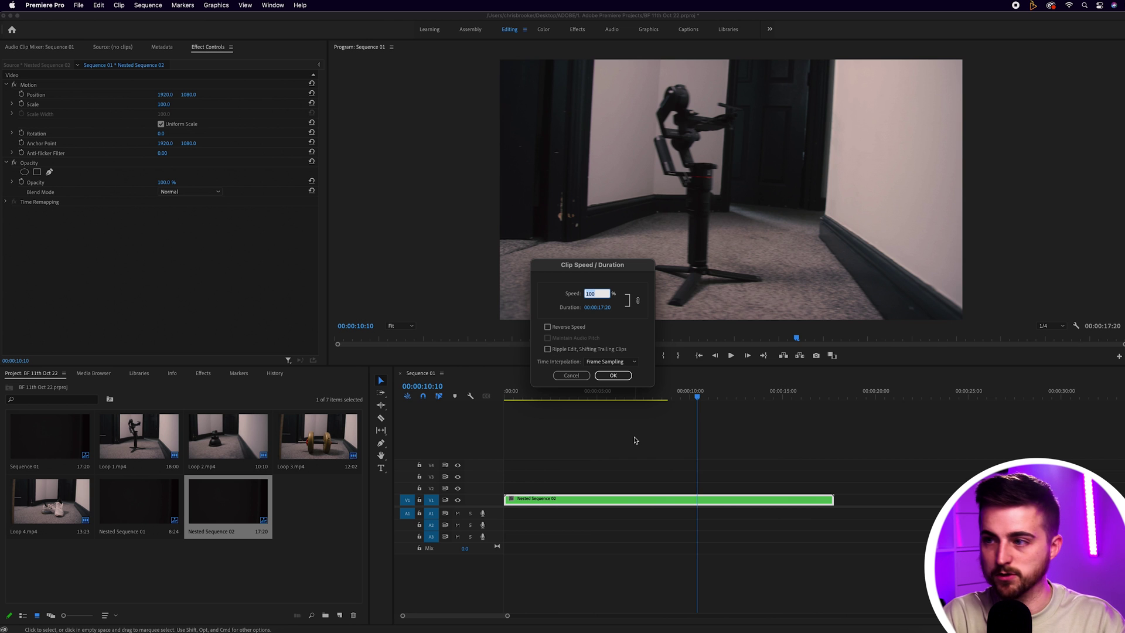
key("Return")
key("Home")
key("space")
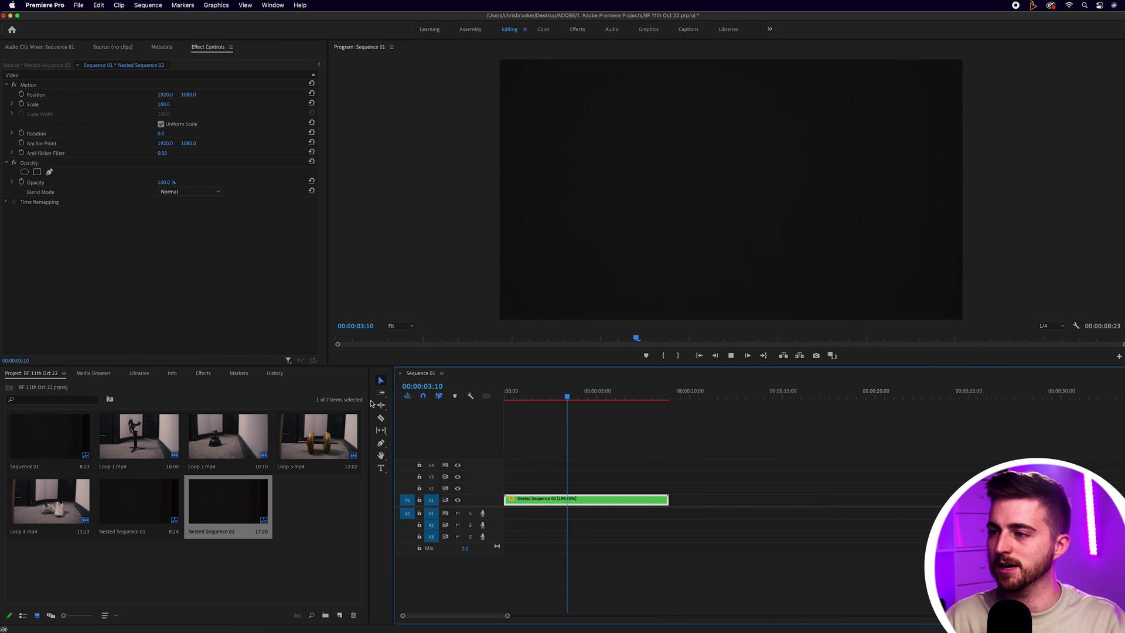
Undo the speed change, enlarge V1, and display Nested Sequence 02's Time Remapping speed line
key("super+z")
key("space")
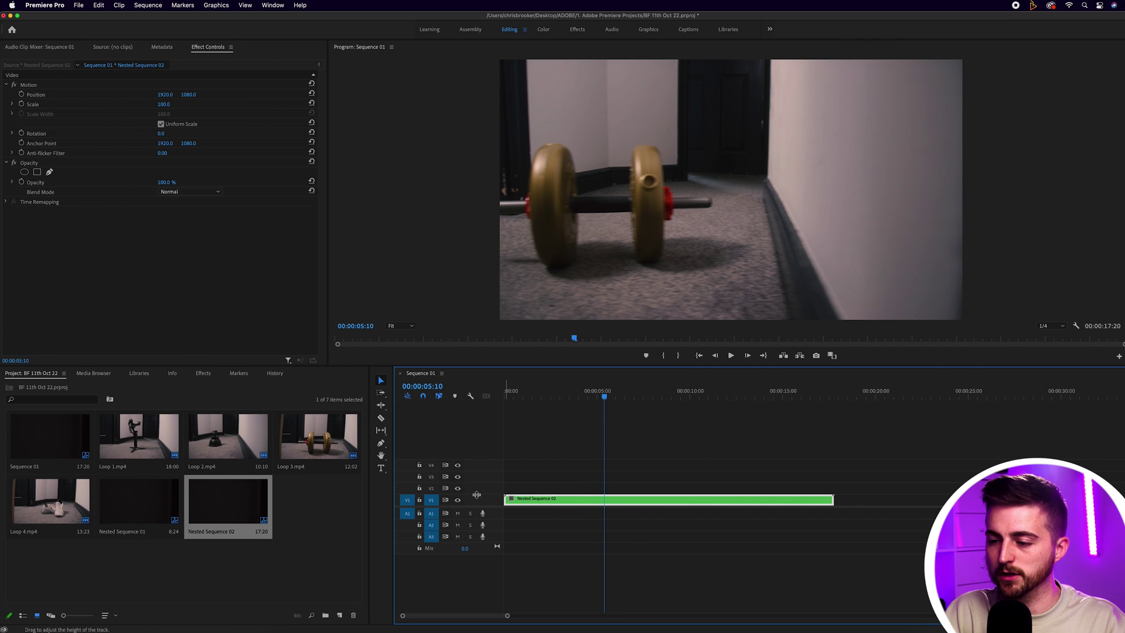
left_click_drag(477, 464, 477, 466)
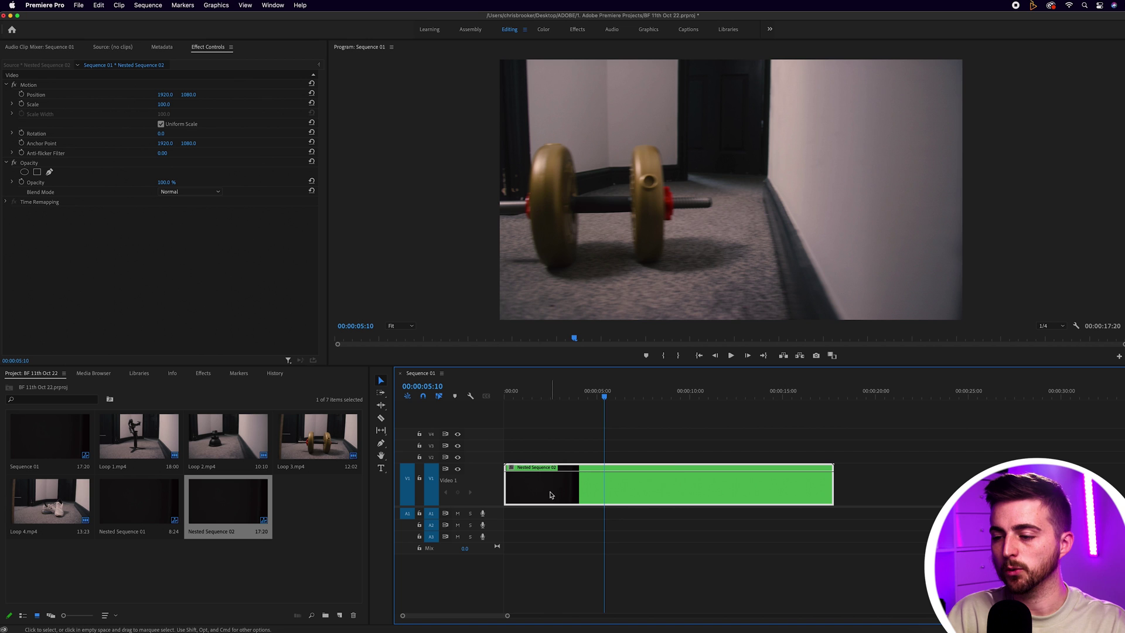
right_click(533, 481)
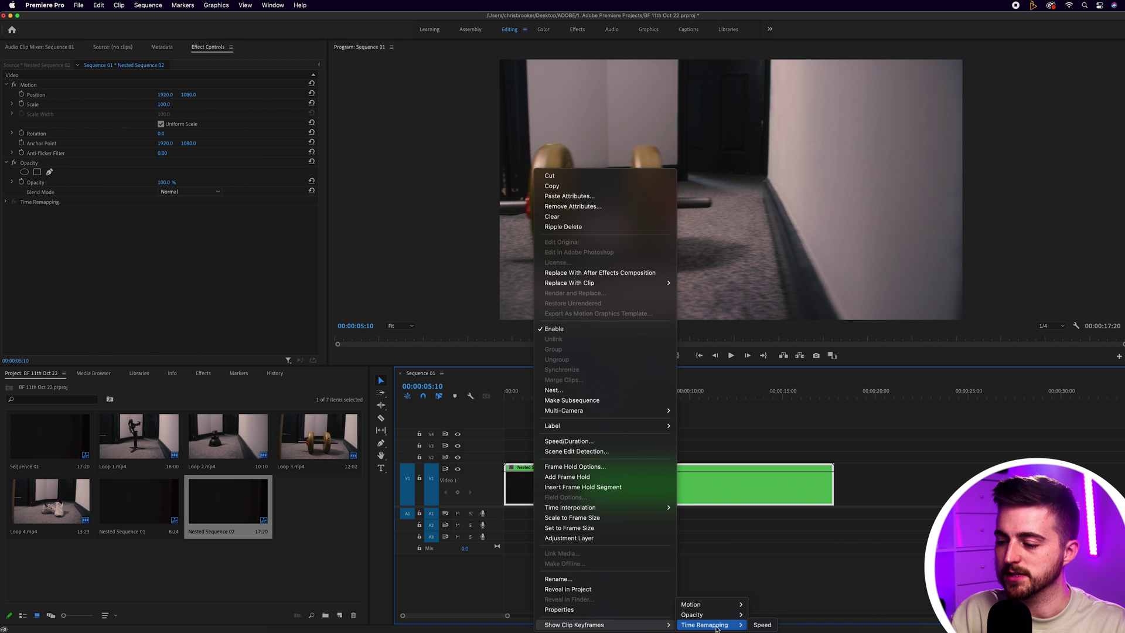
left_click(763, 625)
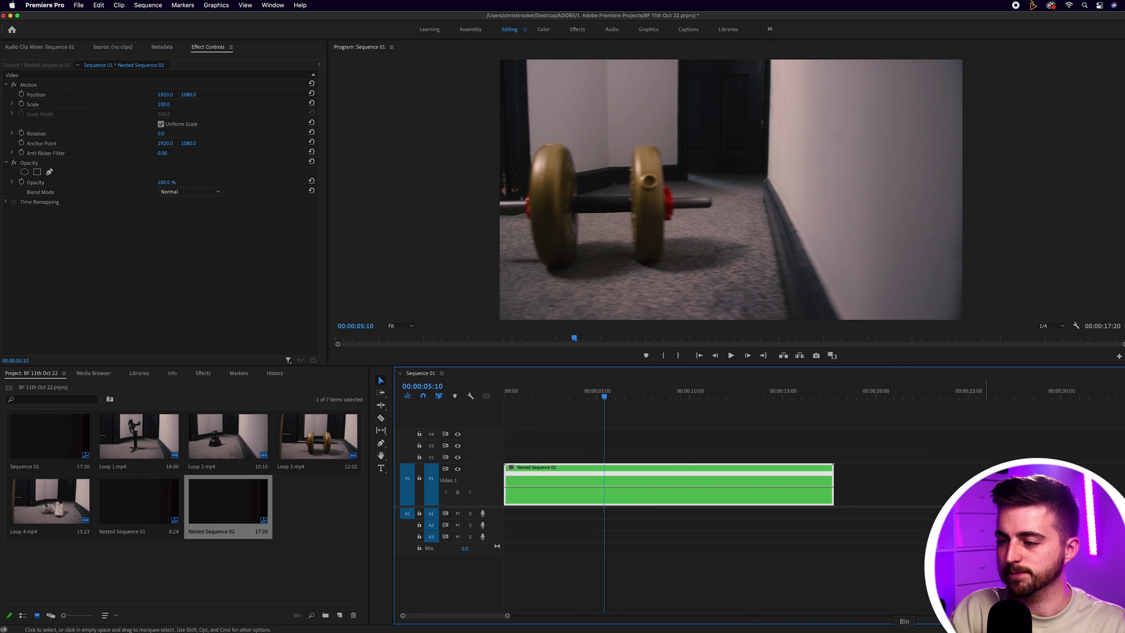
Add a speed keyframe near 1:19, spread it into a ramp, and raise the following section to 133%
left_click_drag(601, 396, 509, 398)
key("space")
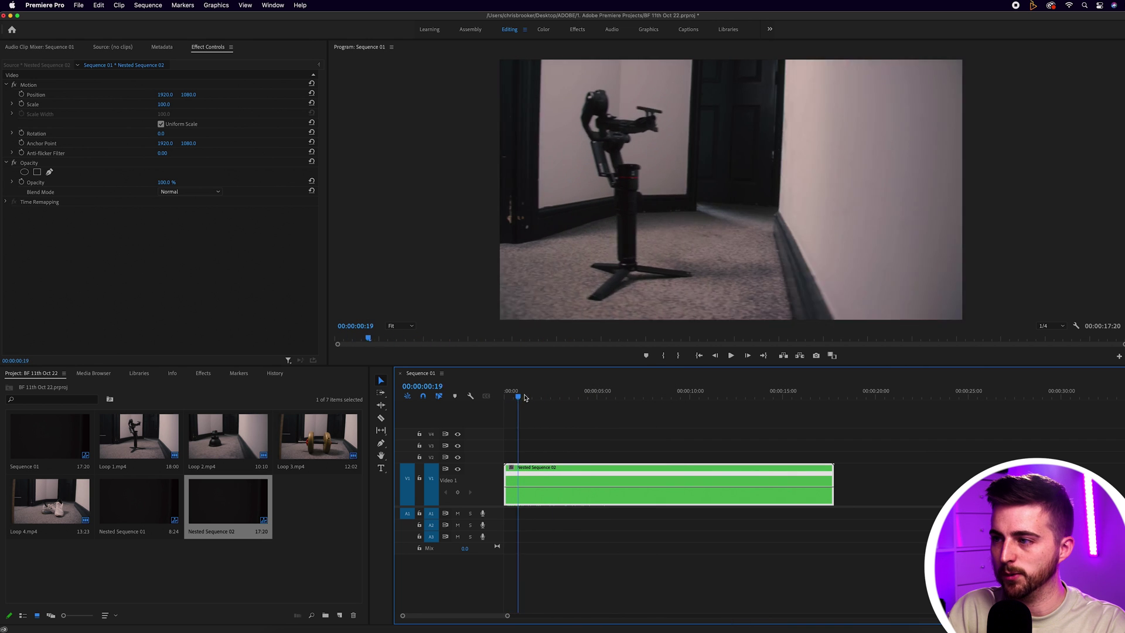
key("equal")
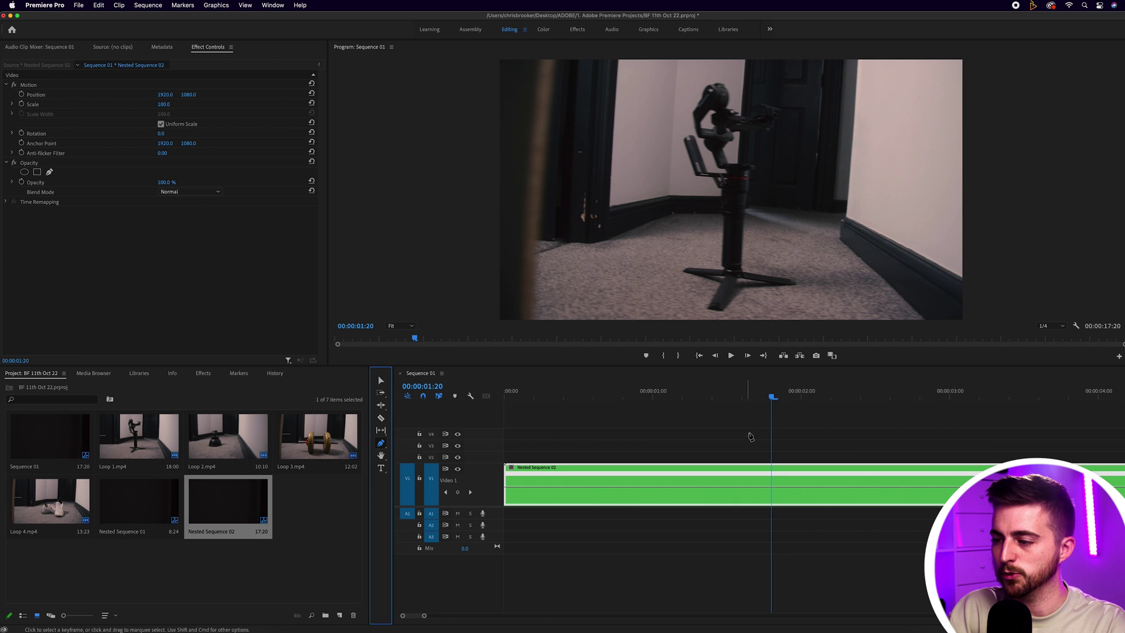
key("Left")
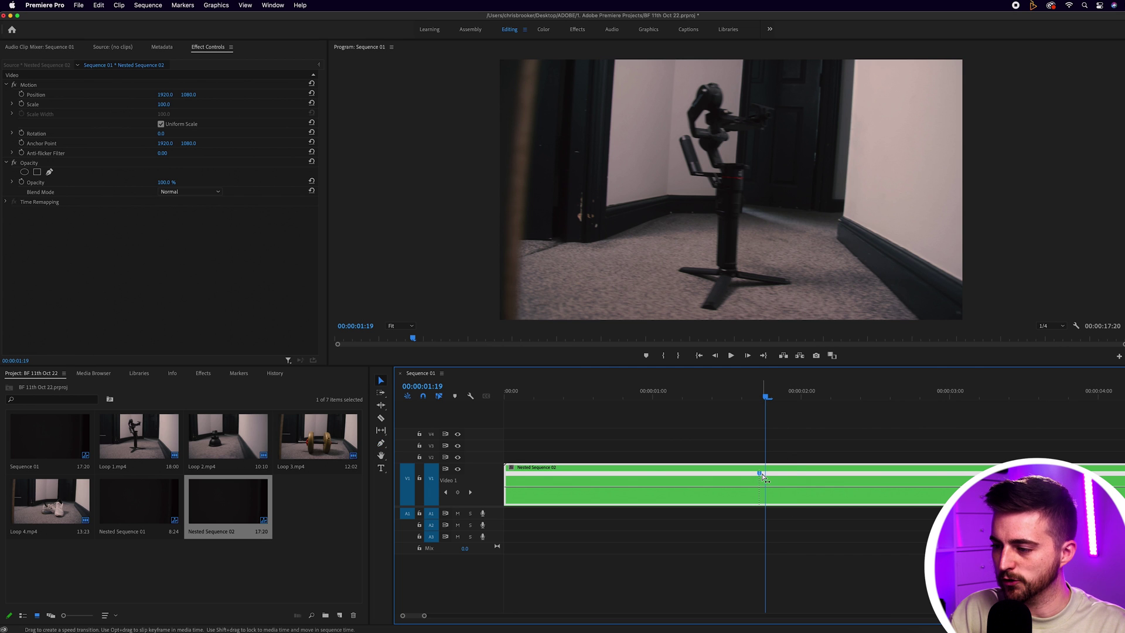
mouse_move(763, 476)
left_mouse_down()
mouse_move(787, 477)
mouse_move(744, 476)
left_mouse_up()
left_click_drag(765, 393, 860, 421)
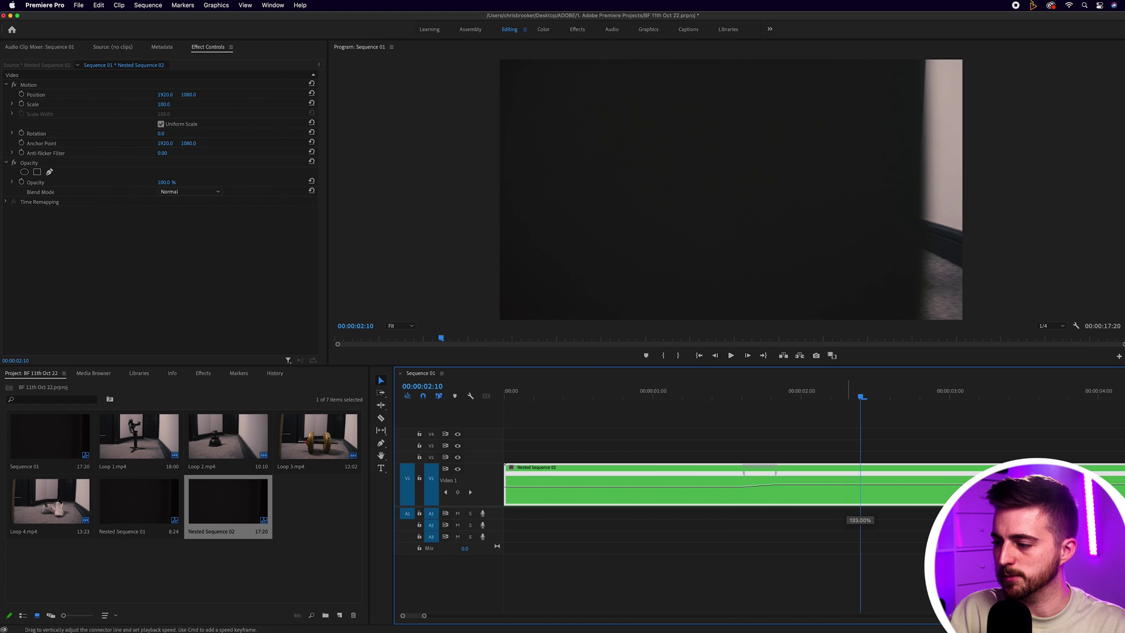
Add a second speed keyframe near 2:06 and spread it into a ramp slowing the clip down
key("space")
left_click_drag(762, 399, 835, 407)
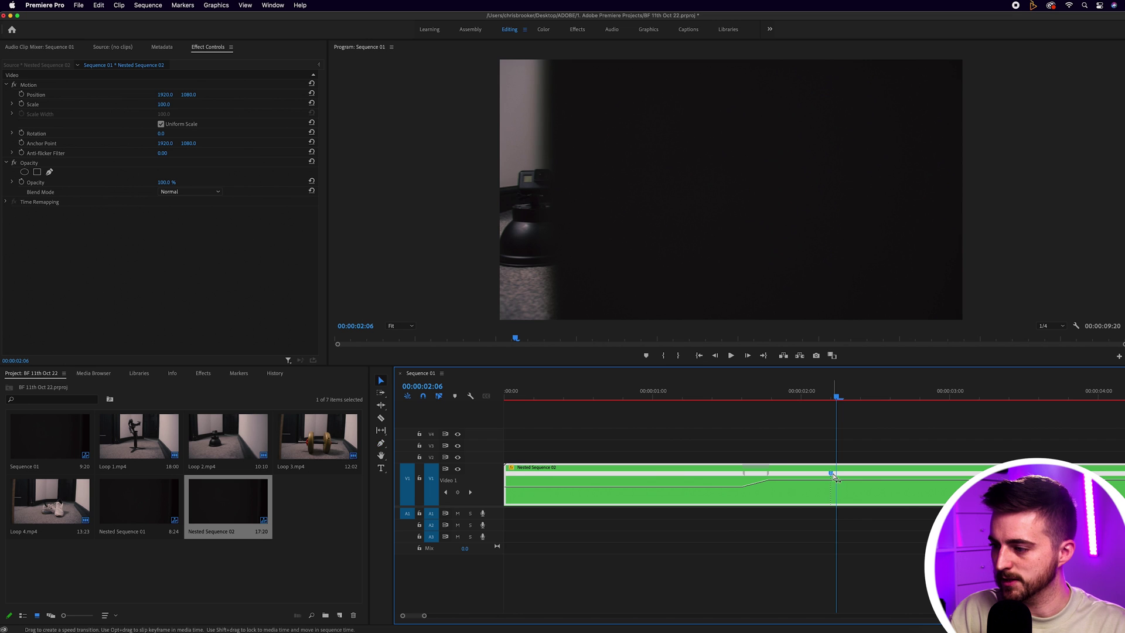
left_click_drag(834, 476, 877, 484)
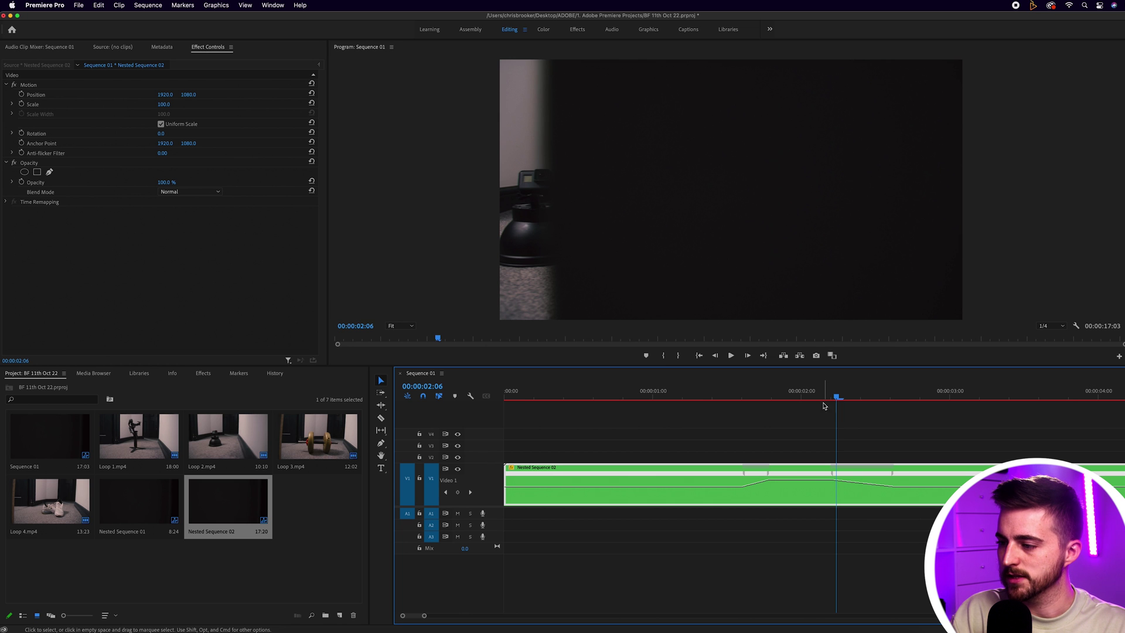
Play back through both speed ramps, zoomed out, to review the loop
left_click_drag(823, 402, 671, 401)
key("space")
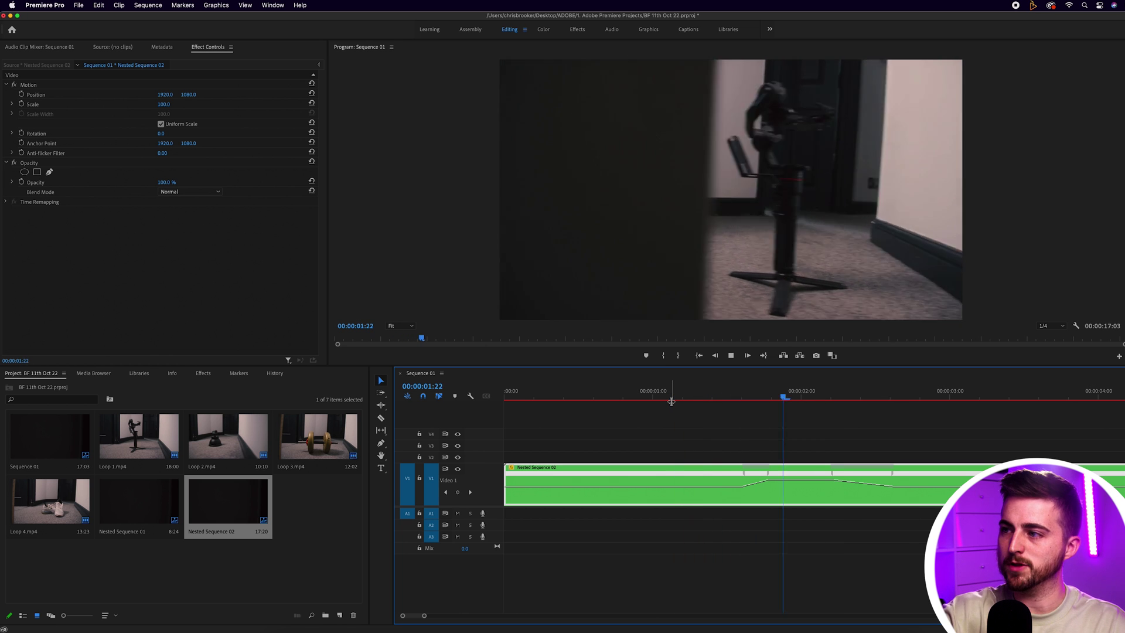
left_click(610, 398)
key("space")
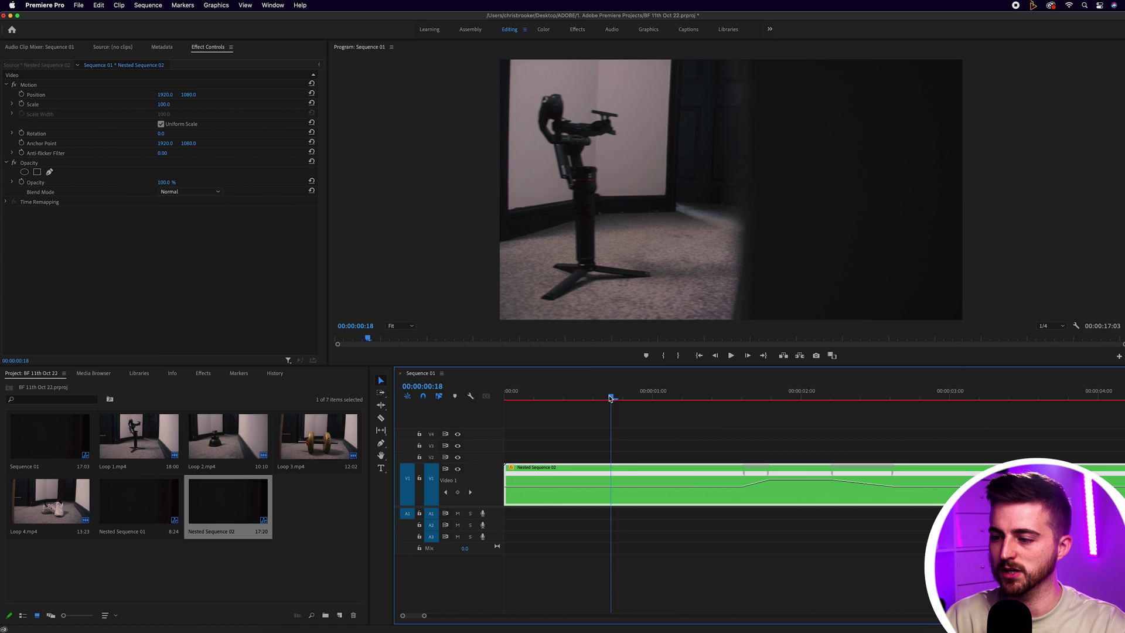
key("minus")
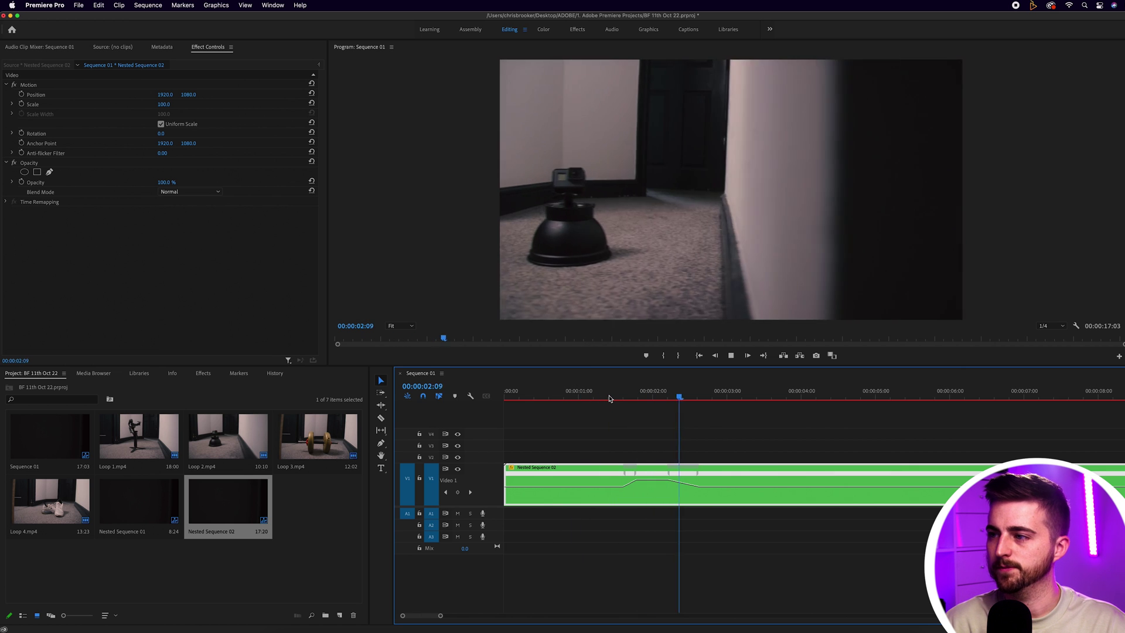
key("space")
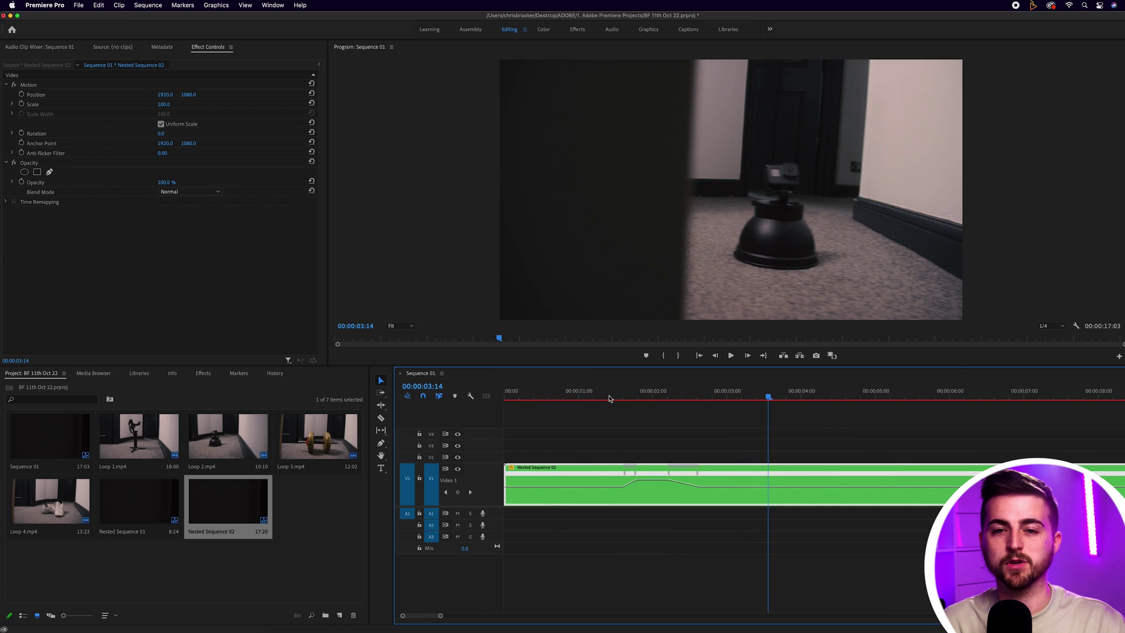
left_click(610, 398)
key("space")
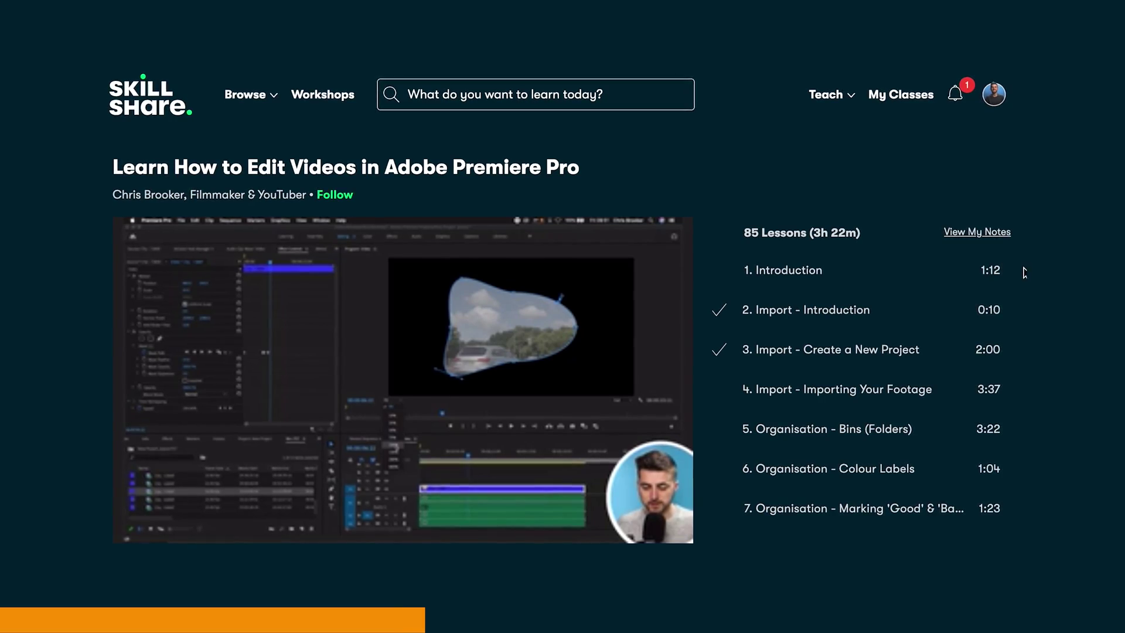
Scroll down through the 85-lesson list of the Skillshare Premiere Pro editing course
scroll(955, 410, "down", 5)
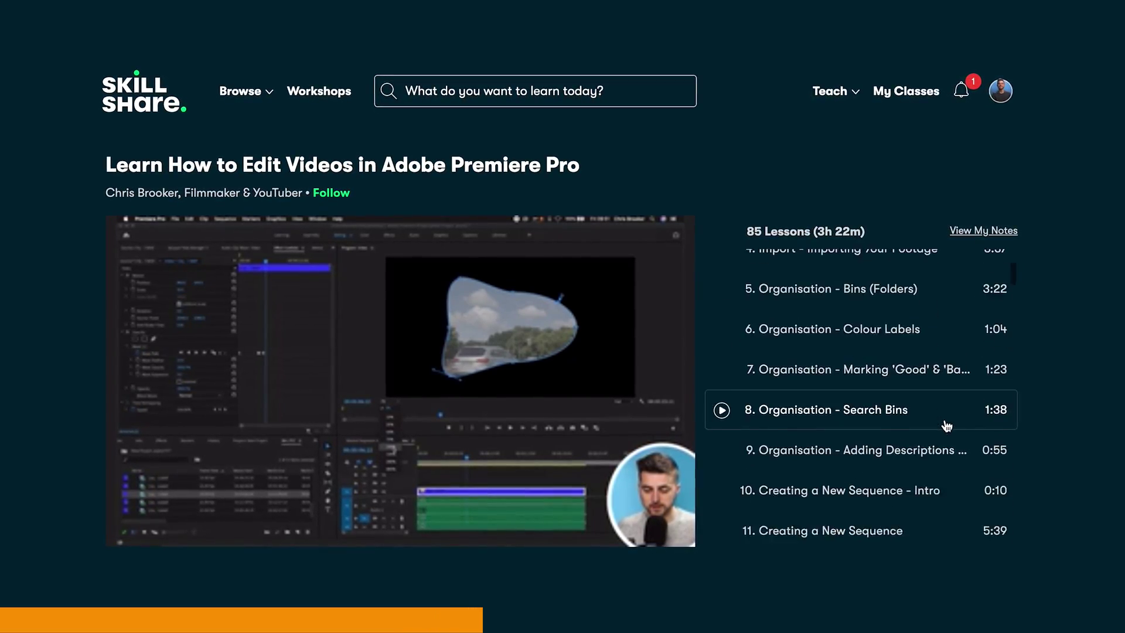
scroll(948, 424, "down", 5)
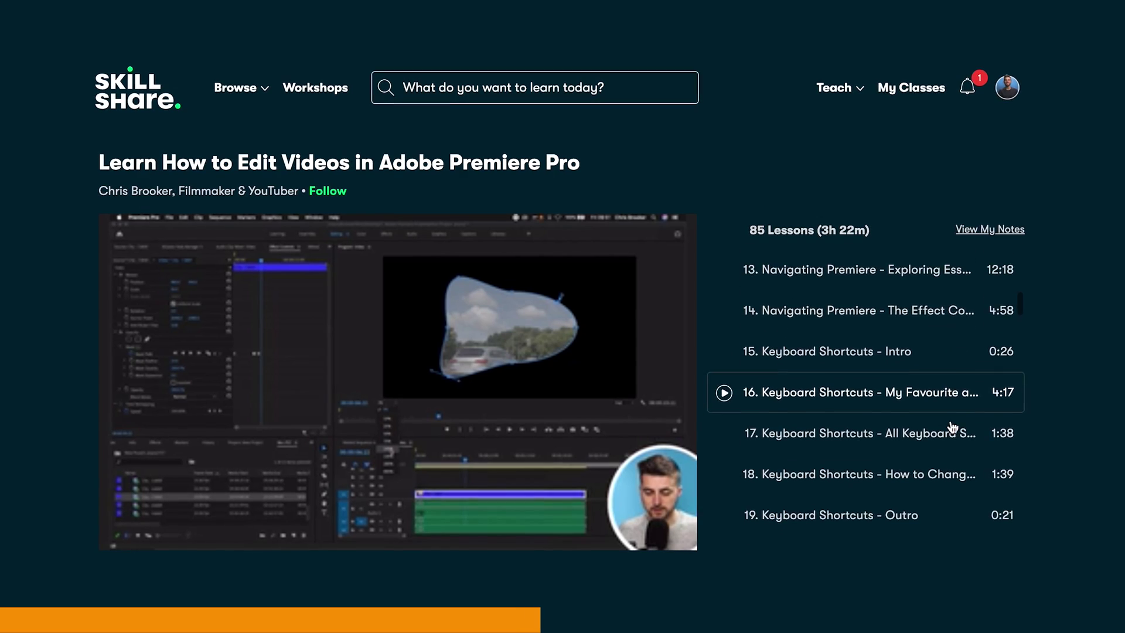
scroll(954, 428, "down", 2)
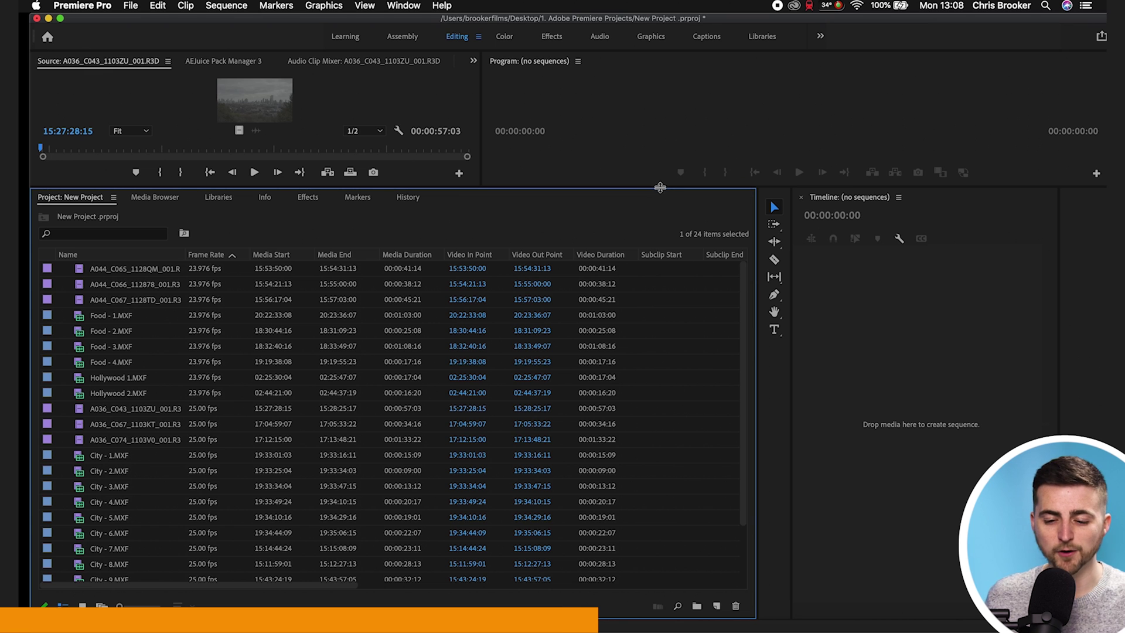